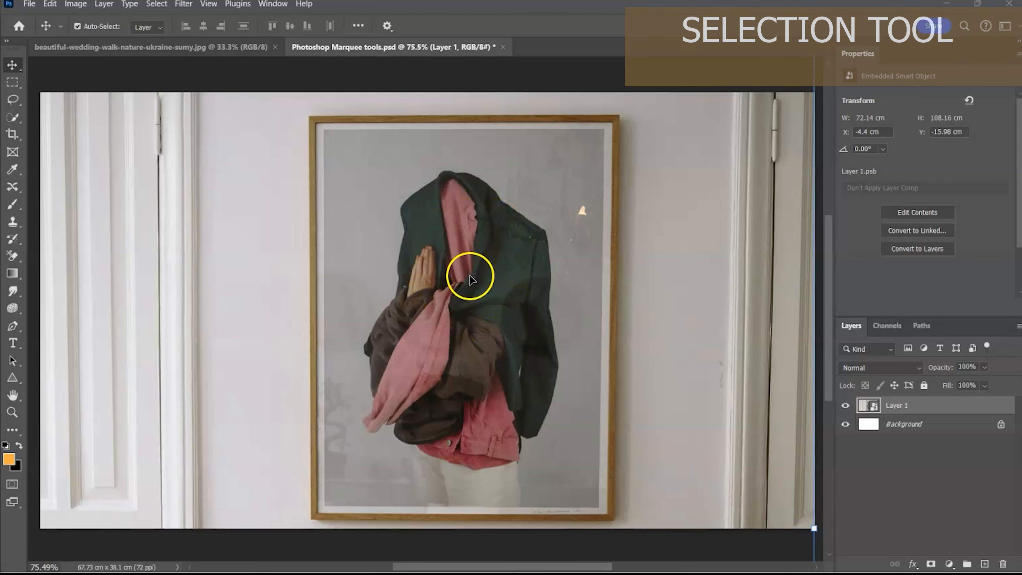
Select the area inside the wooden picture frame with the Rectangular Marquee tool.
click(12, 83)
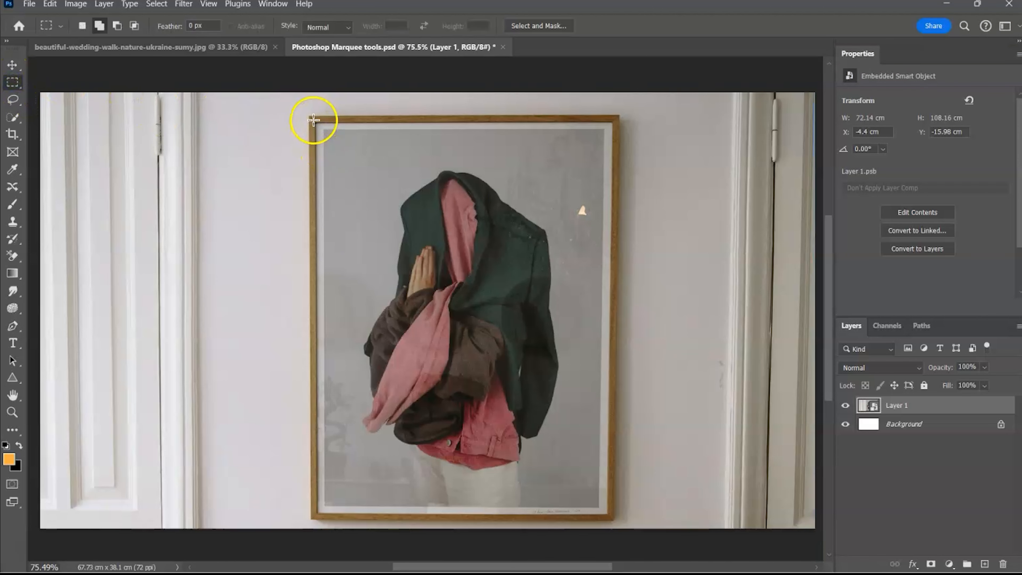
drag(315, 121, 611, 511)
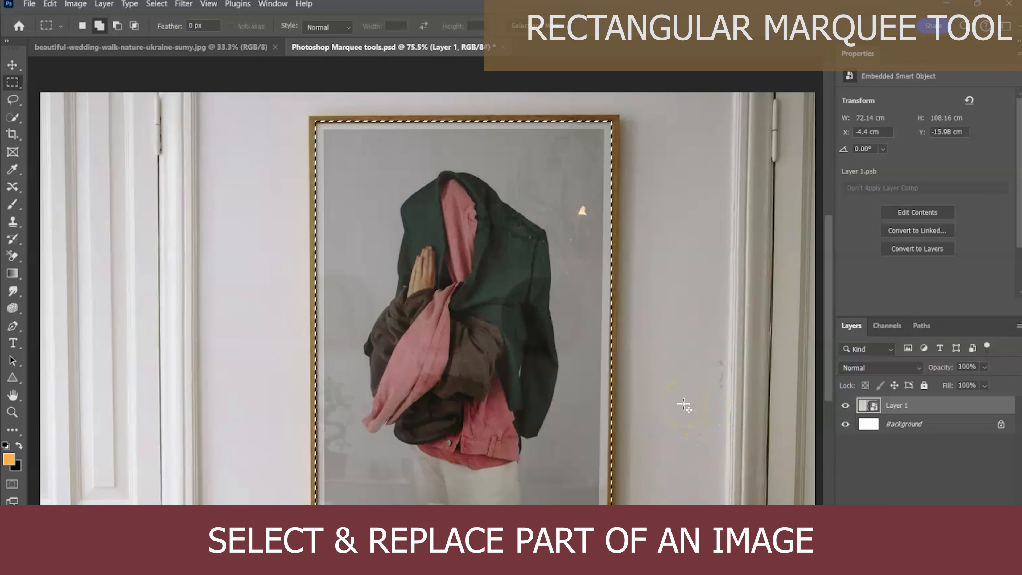
Bring the wedding photo from its own document into Photoshop Marquee tools.psd and mask it to the frame selection.
click(206, 43)
key(v)
drag(417, 307, 392, 55)
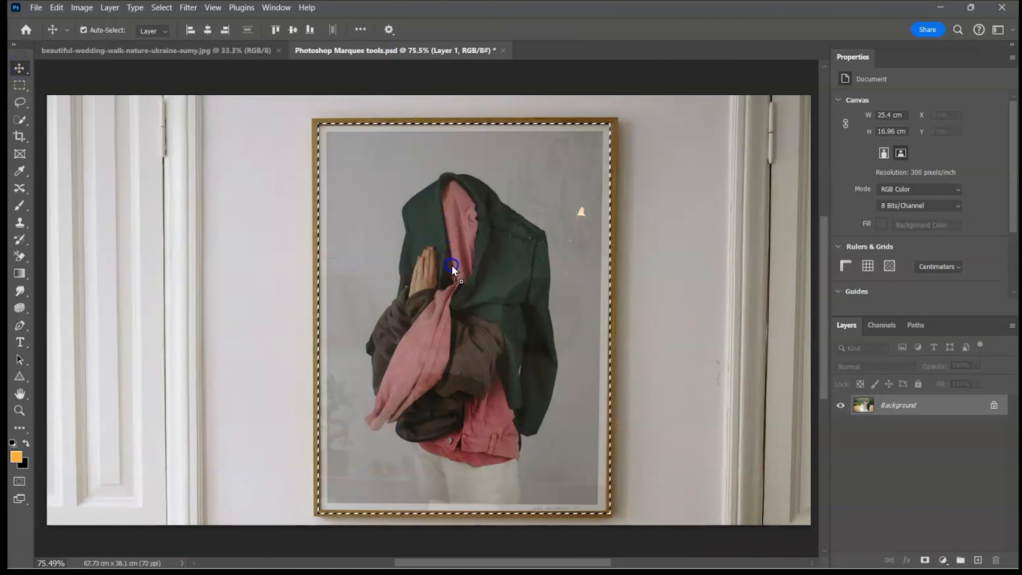
drag(452, 265, 450, 262)
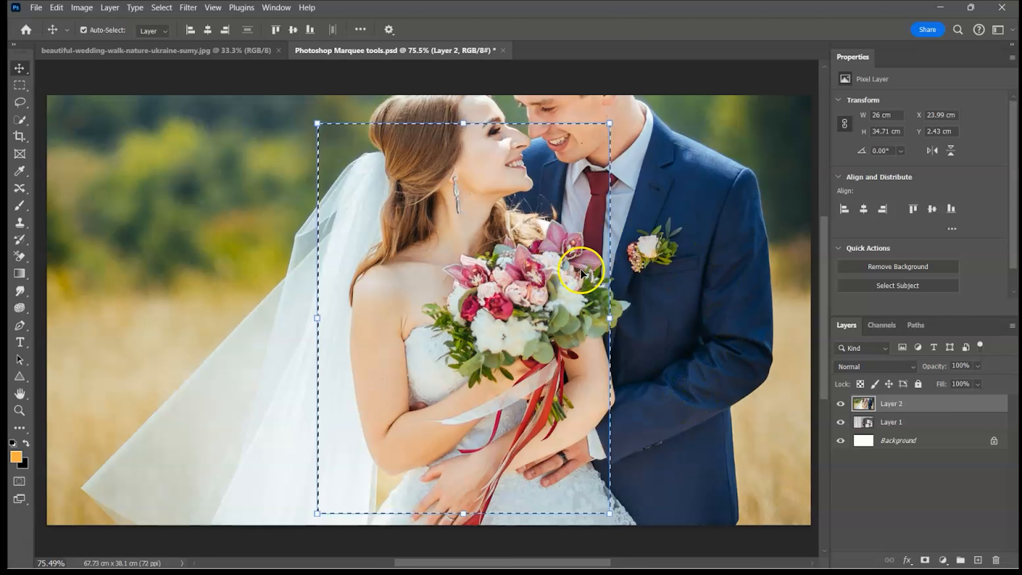
click(924, 560)
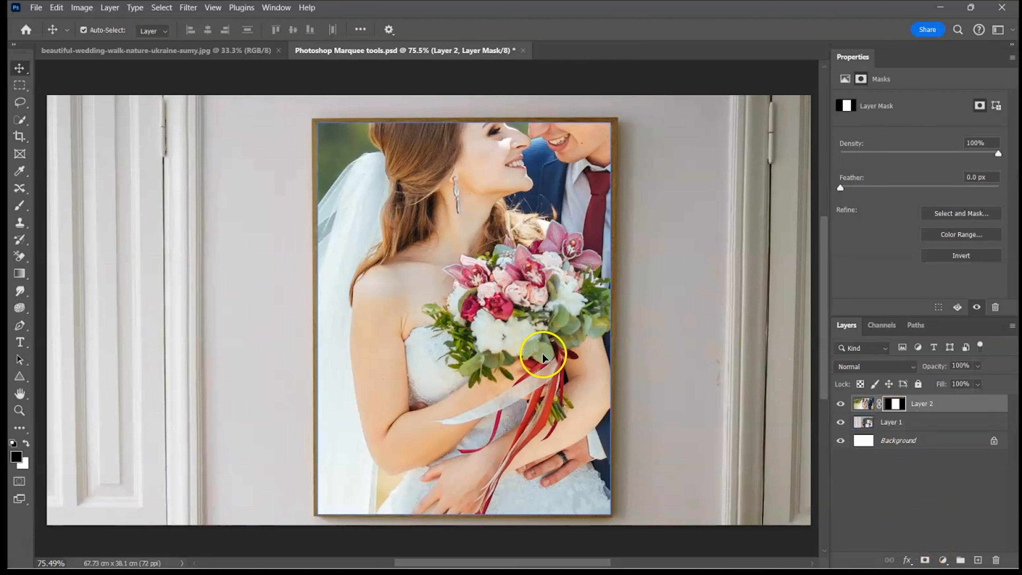
Try moving the wedding photo while it is linked to its layer mask, and undo the move.
drag(542, 356, 477, 332)
key(ctrl)
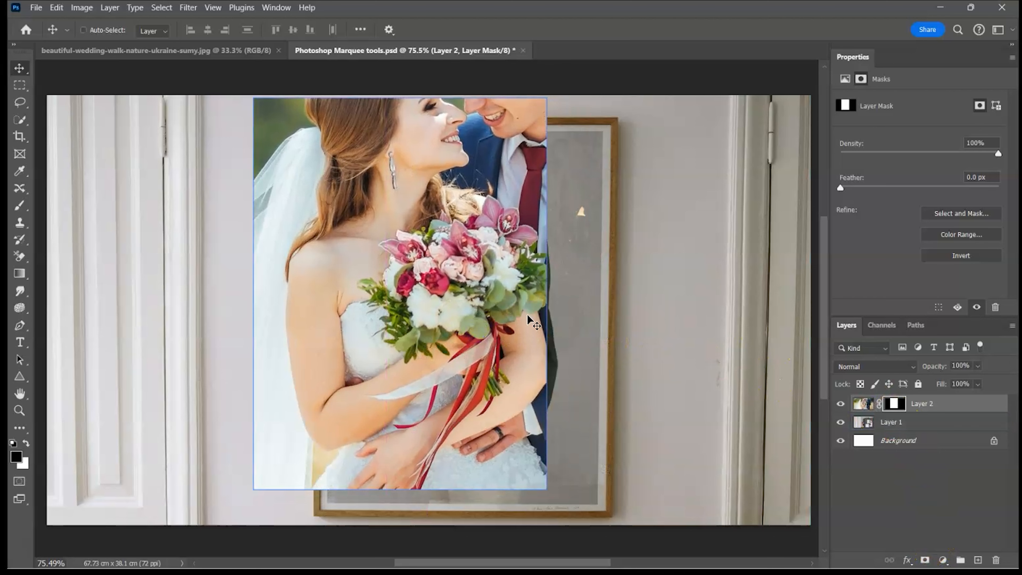
key(ctrl+z)
Unlink the wedding photo from its layer mask and make the photo itself the active part of the layer.
click(880, 404)
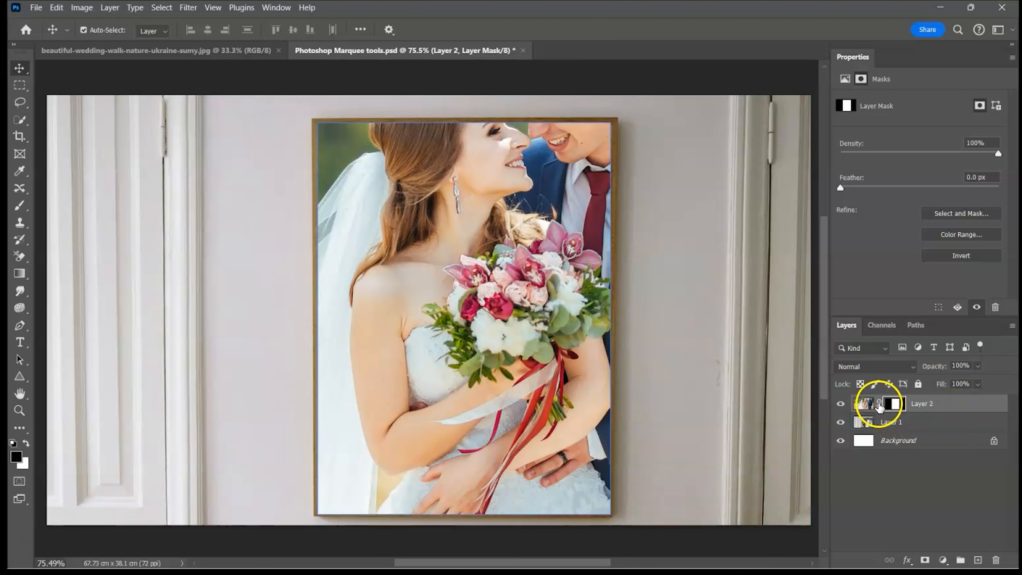
click(865, 404)
click(892, 407)
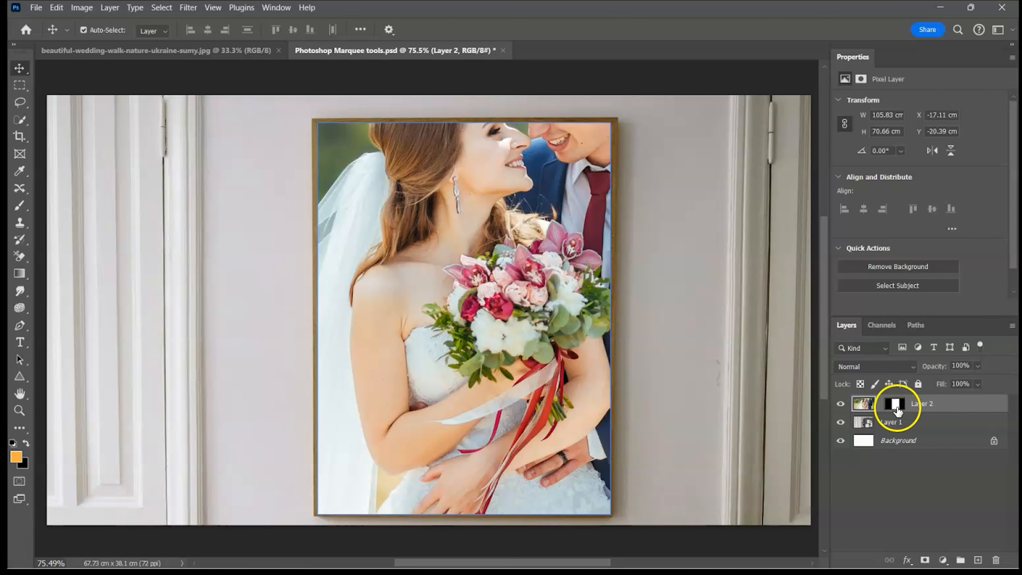
Scale the wedding photo to about 71.36% and position it so the couple fits inside the frame.
key(ctrl+minus)
key(ctrl+minus)
key(ctrl+minus)
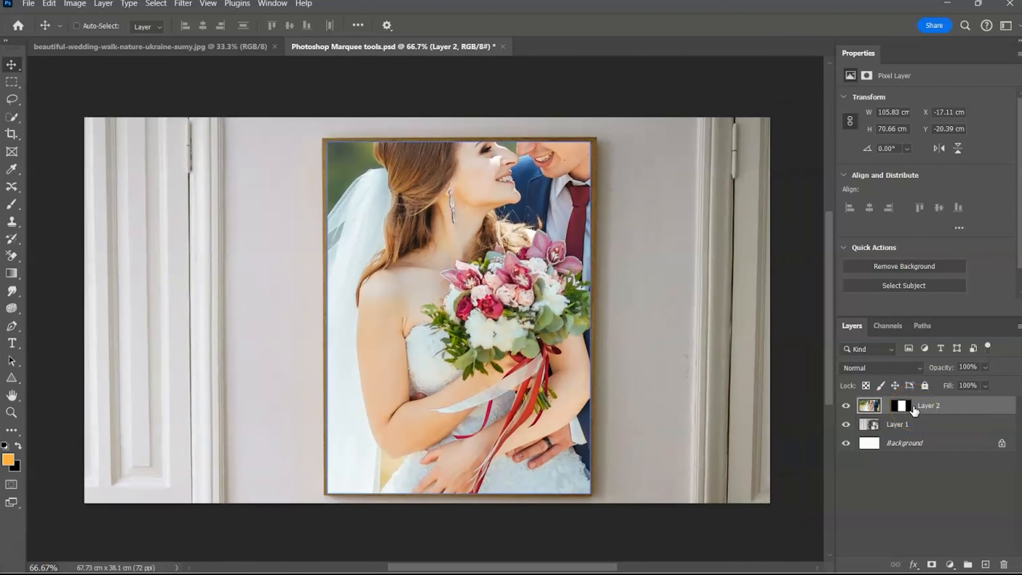
click(707, 469)
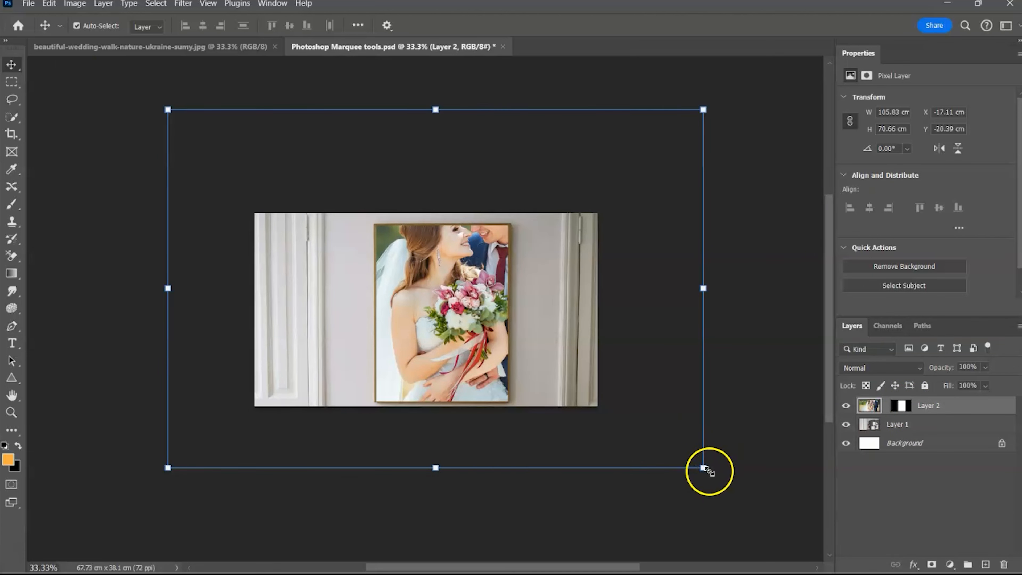
drag(701, 468, 550, 370)
drag(449, 324, 492, 357)
click(568, 397)
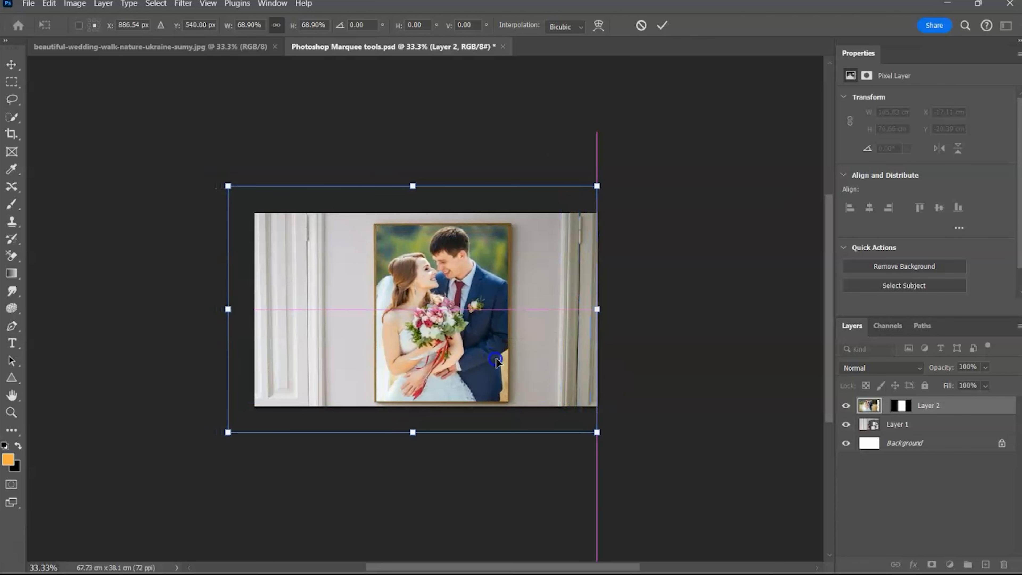
drag(596, 432, 610, 442)
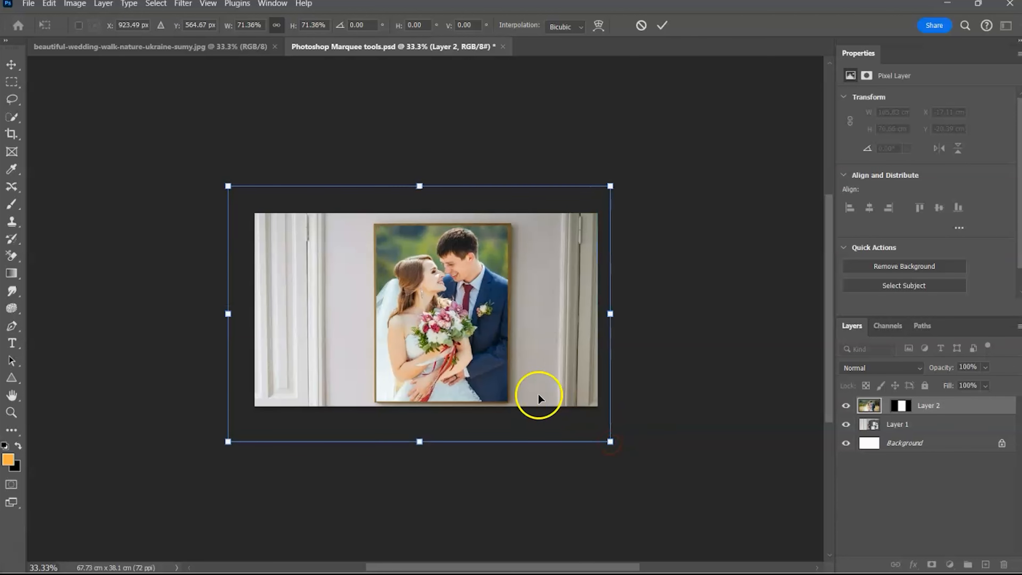
scroll(512, 340, up, 3)
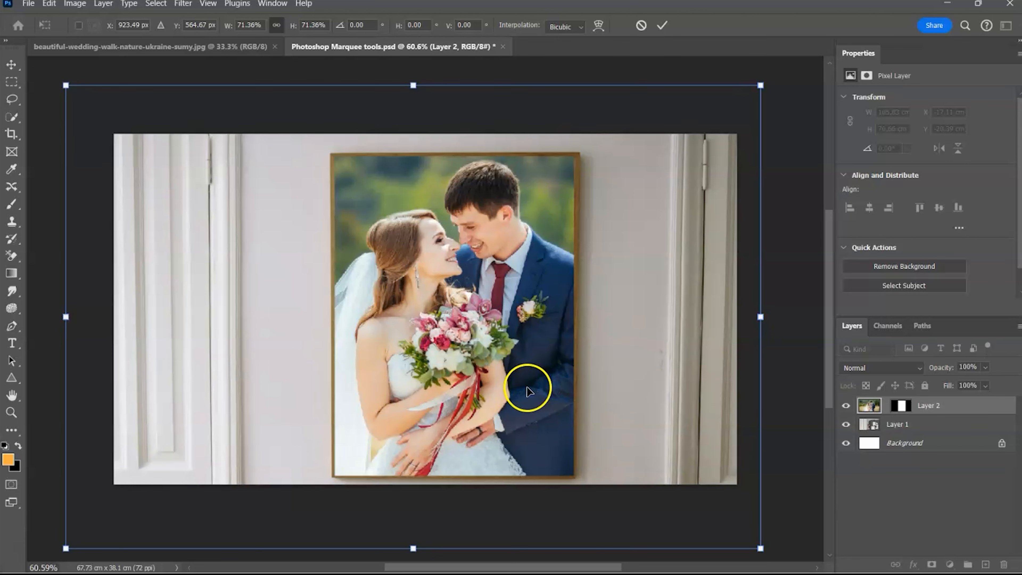
click(664, 26)
click(796, 305)
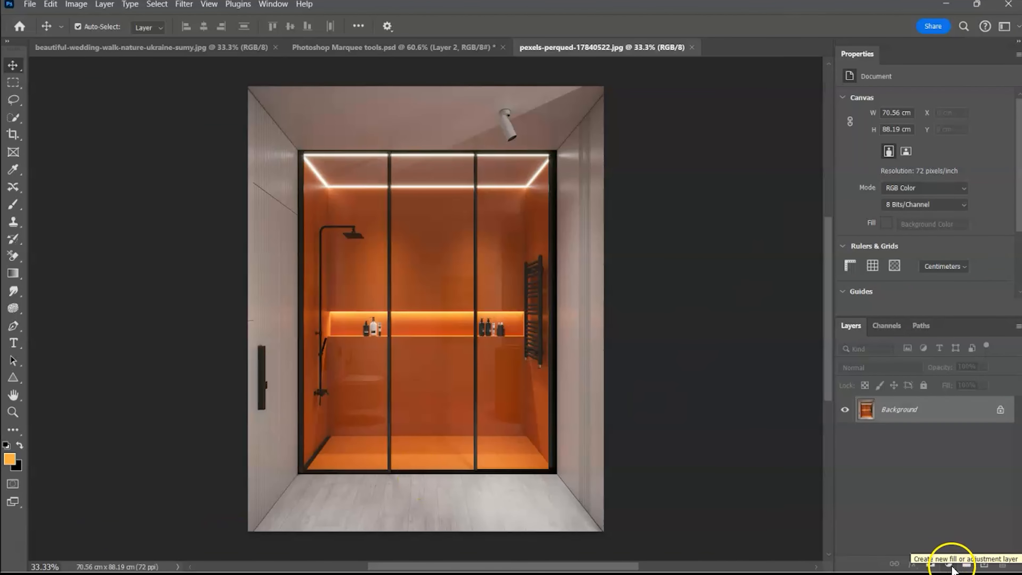
Try darkening the whole shower image with a Curves adjustment layer at white output 82, and restore the output to 255.
click(951, 564)
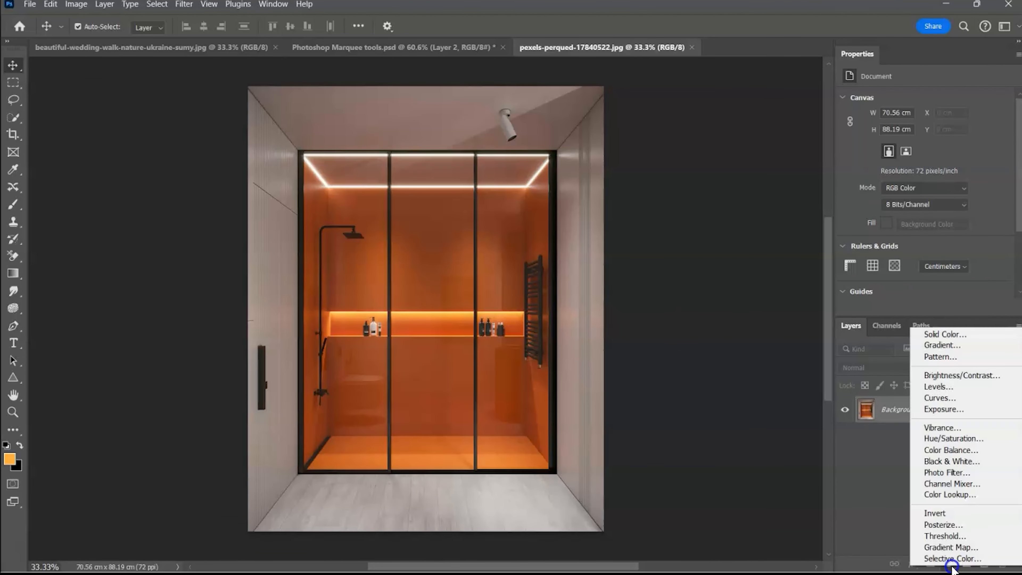
click(940, 398)
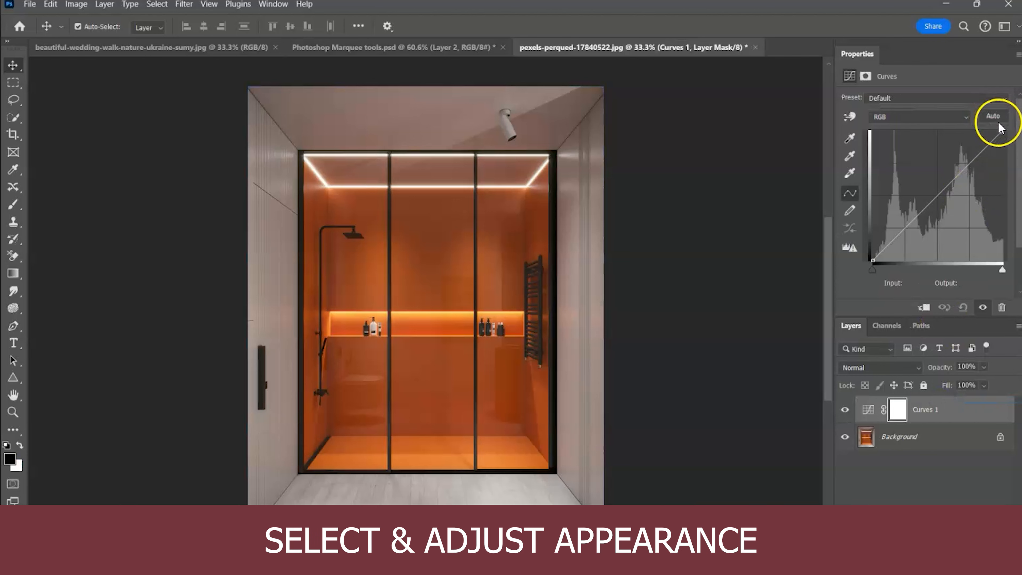
drag(1002, 131, 1019, 212)
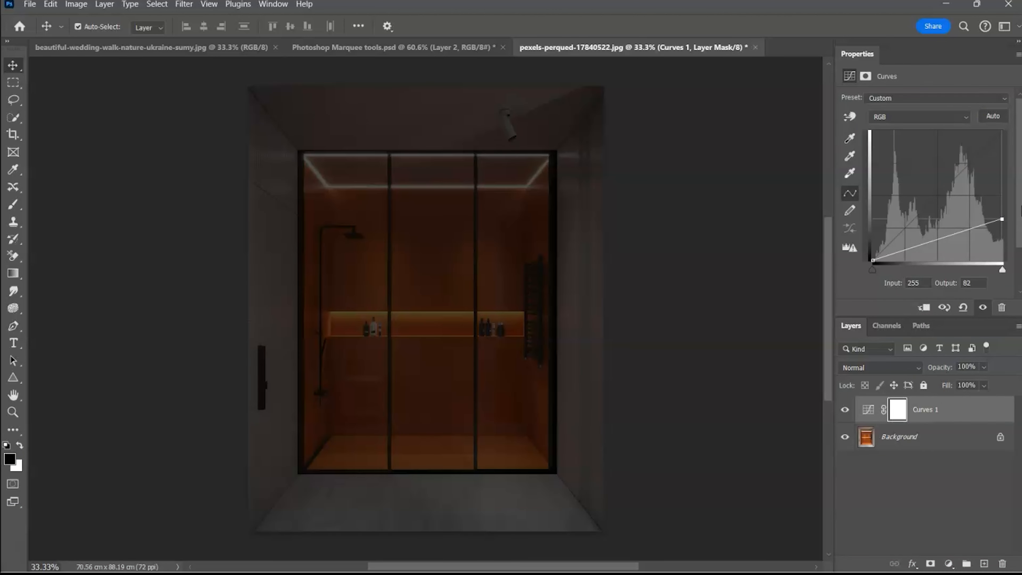
drag(1000, 219, 998, 128)
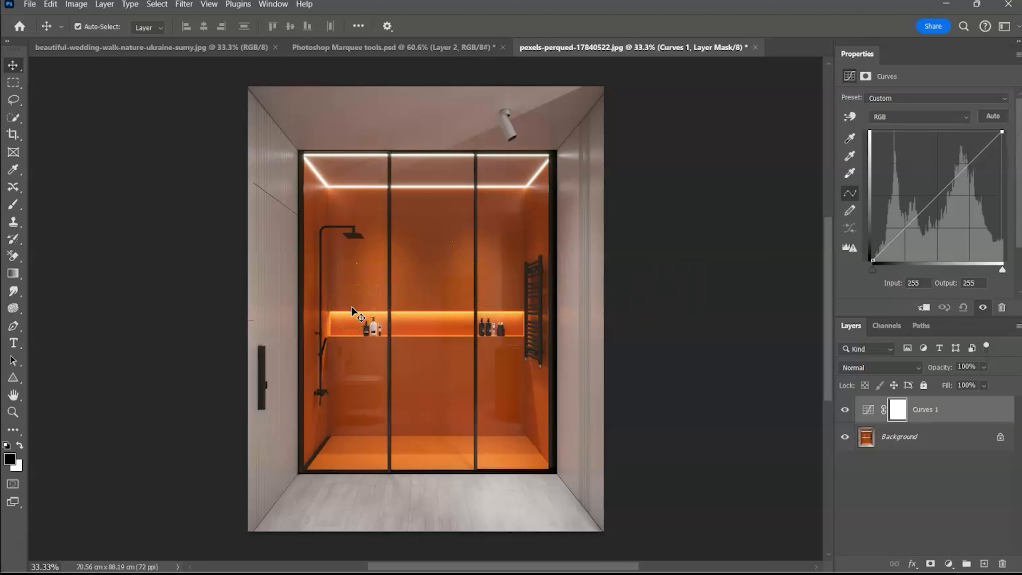
Select the middle glass panel with the Rectangular Marquee tool and darken it with a Curves adjustment layer at white output 126.
click(881, 438)
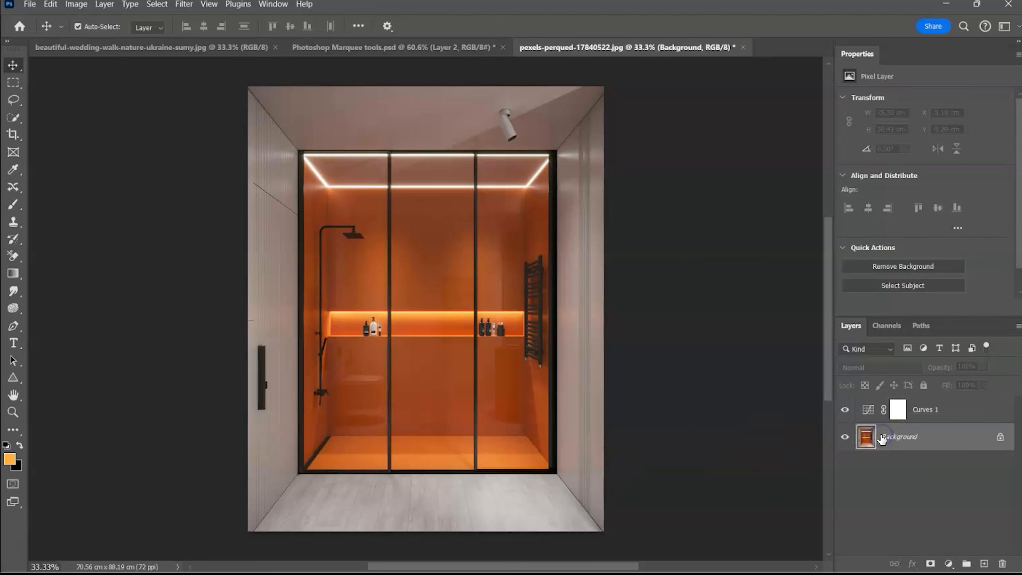
click(13, 83)
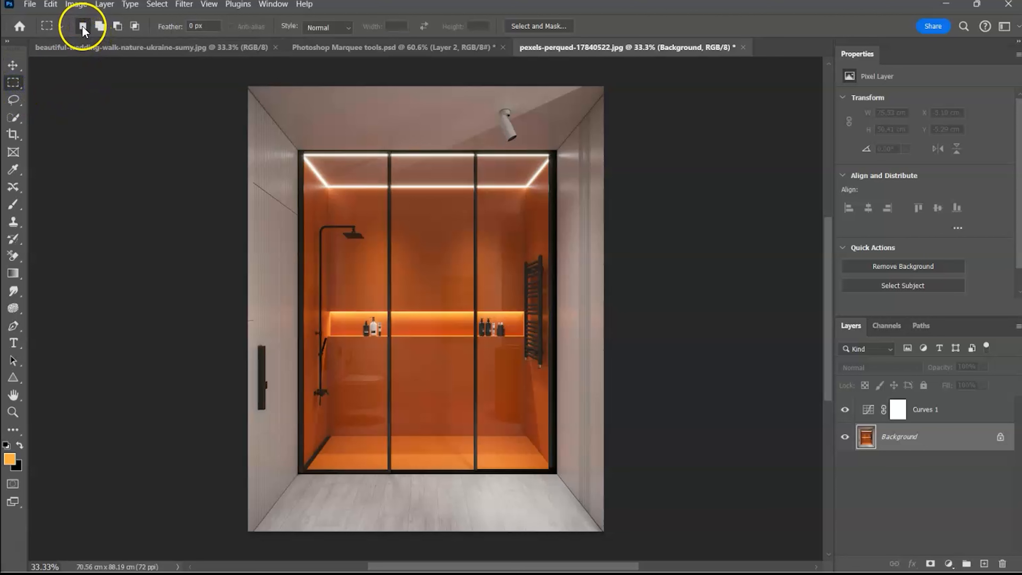
drag(389, 150, 477, 472)
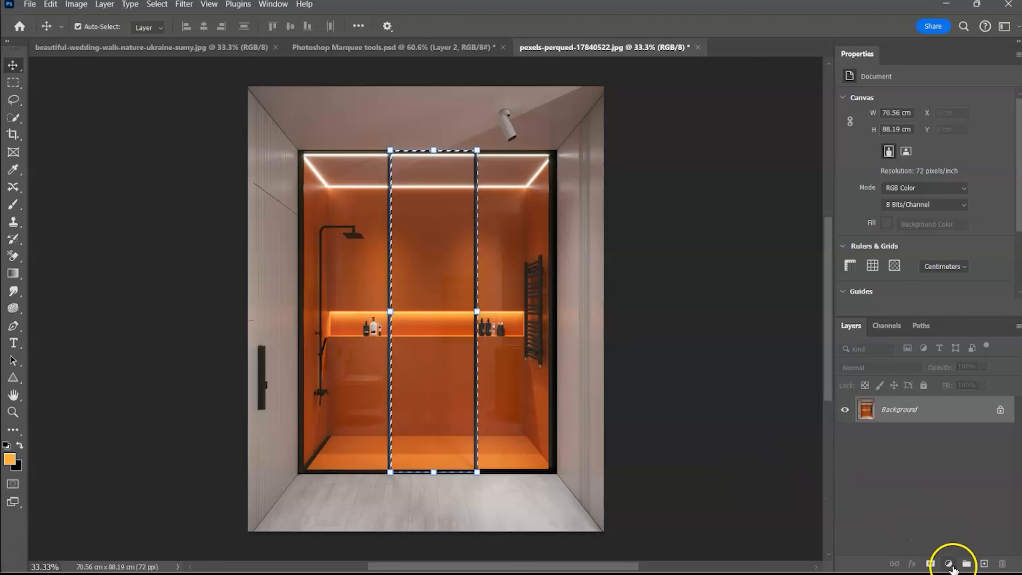
click(951, 565)
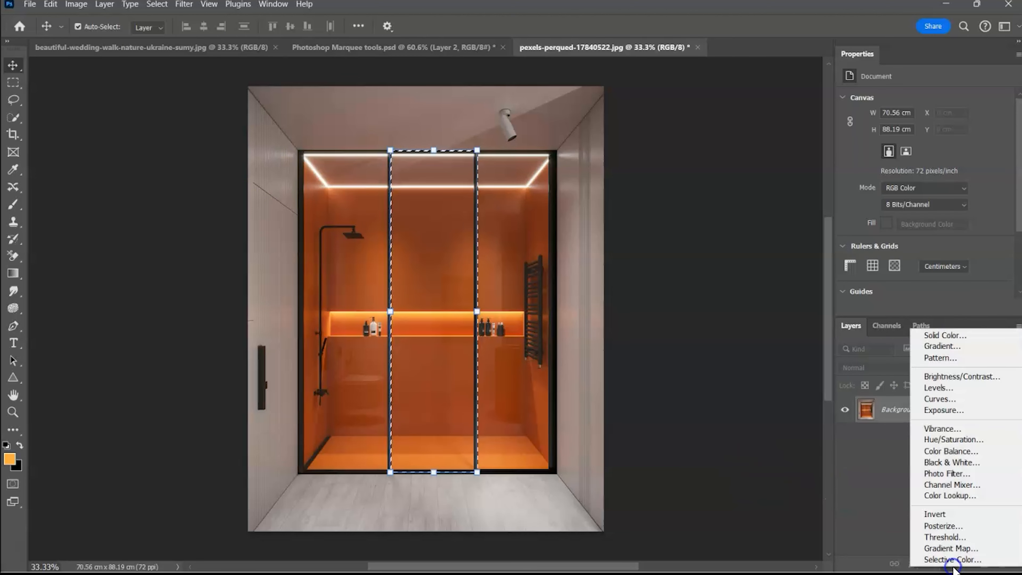
click(945, 399)
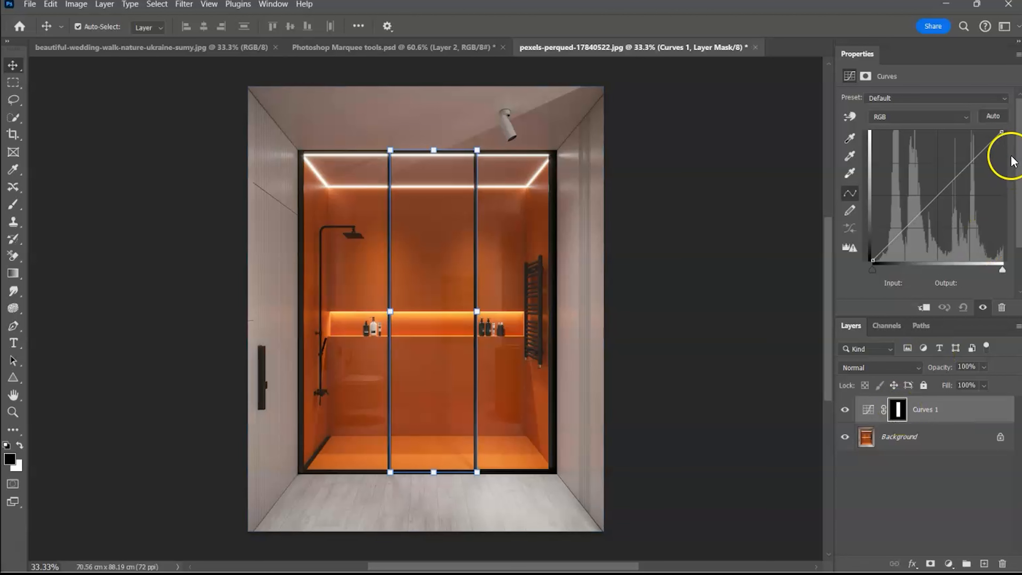
drag(1001, 131, 1017, 200)
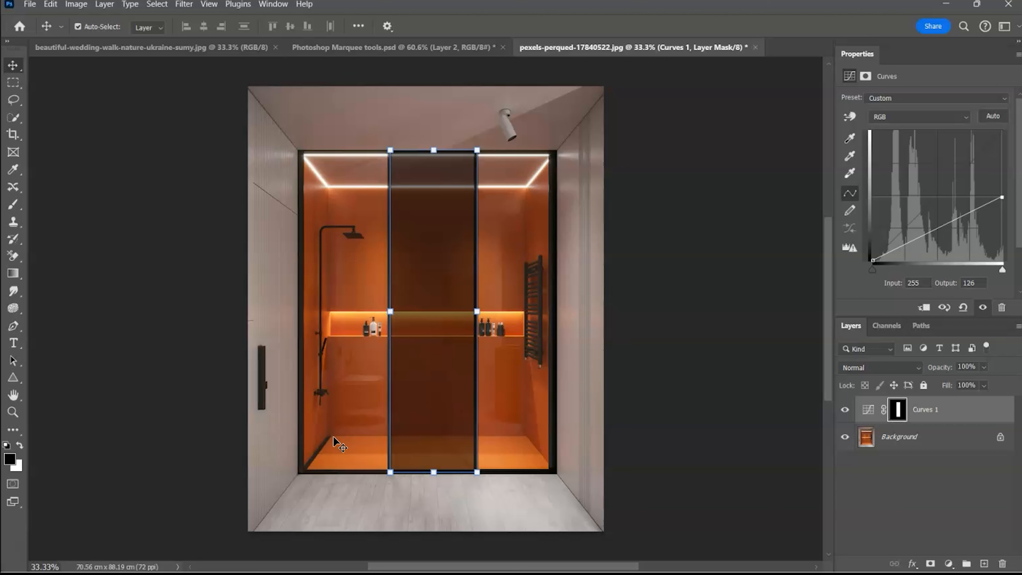
click(80, 110)
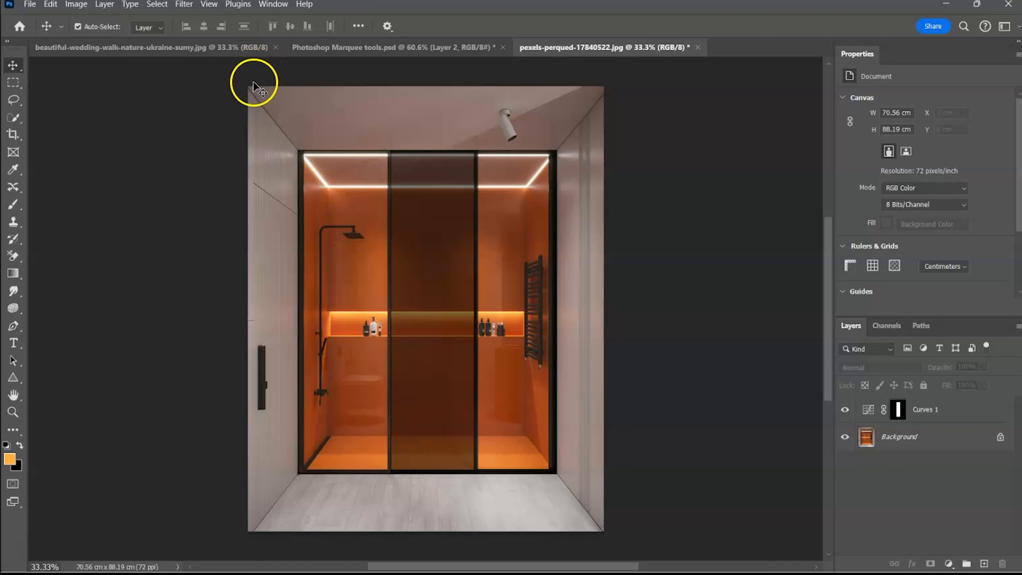
Select the glass panel in front of the shower head and darken it with a second Curves adjustment layer above the Background.
click(13, 84)
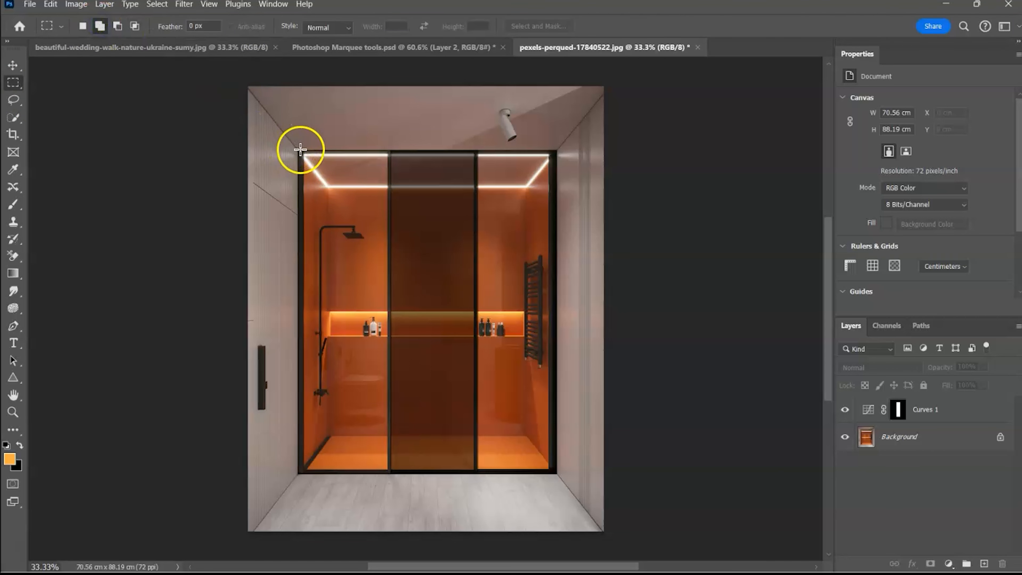
drag(379, 219, 389, 470)
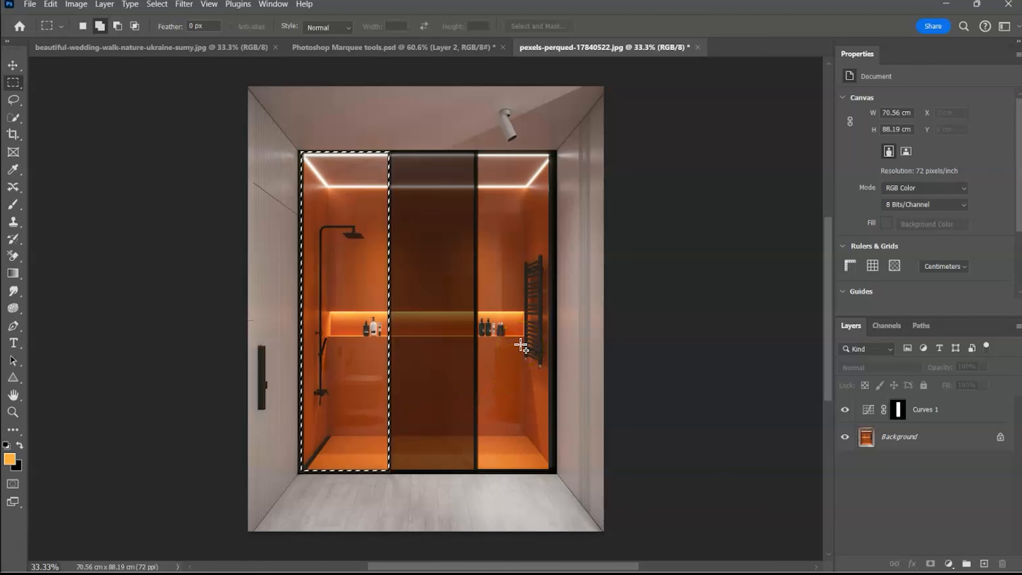
click(909, 438)
click(949, 563)
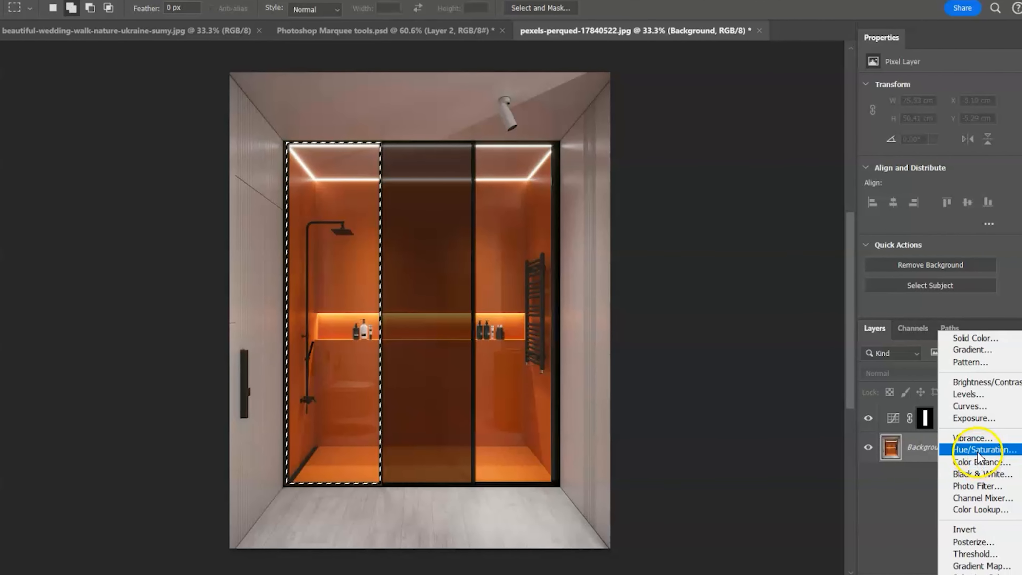
click(961, 404)
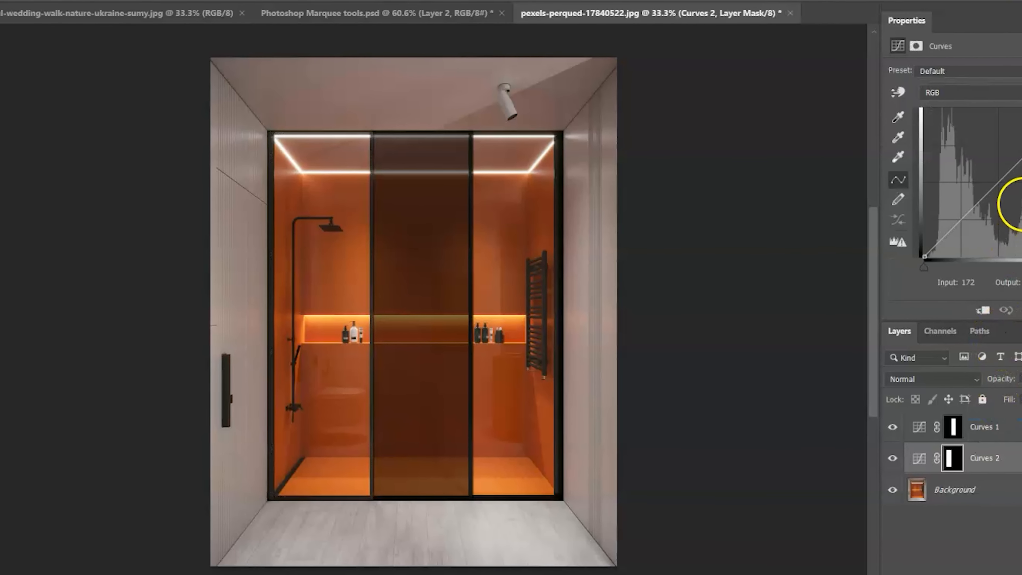
drag(1021, 110, 1021, 211)
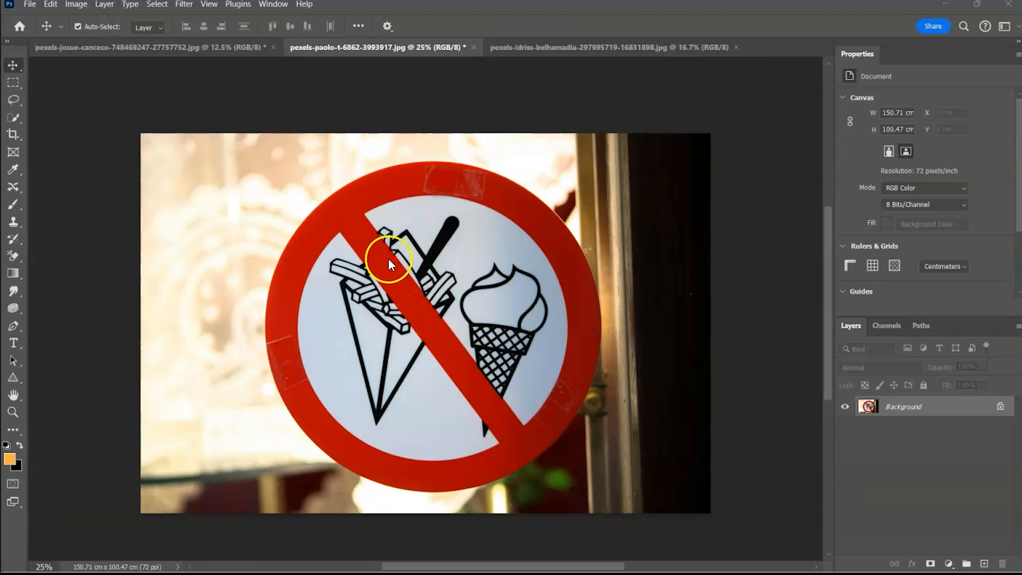
Select the round prohibition sign with a circular Elliptical Marquee selection about 87 cm in diameter.
right_click(18, 85)
click(43, 96)
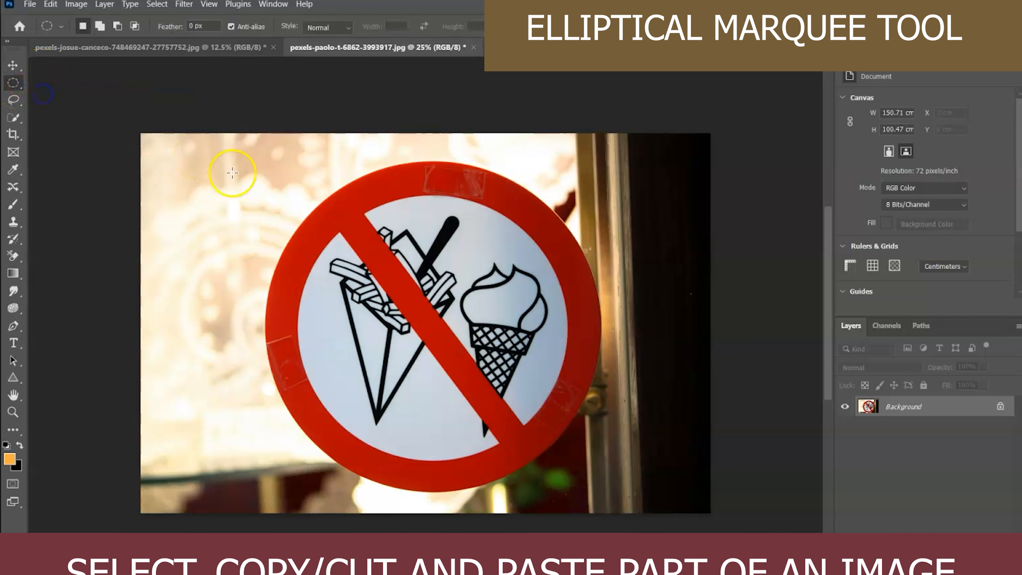
drag(336, 210, 592, 491)
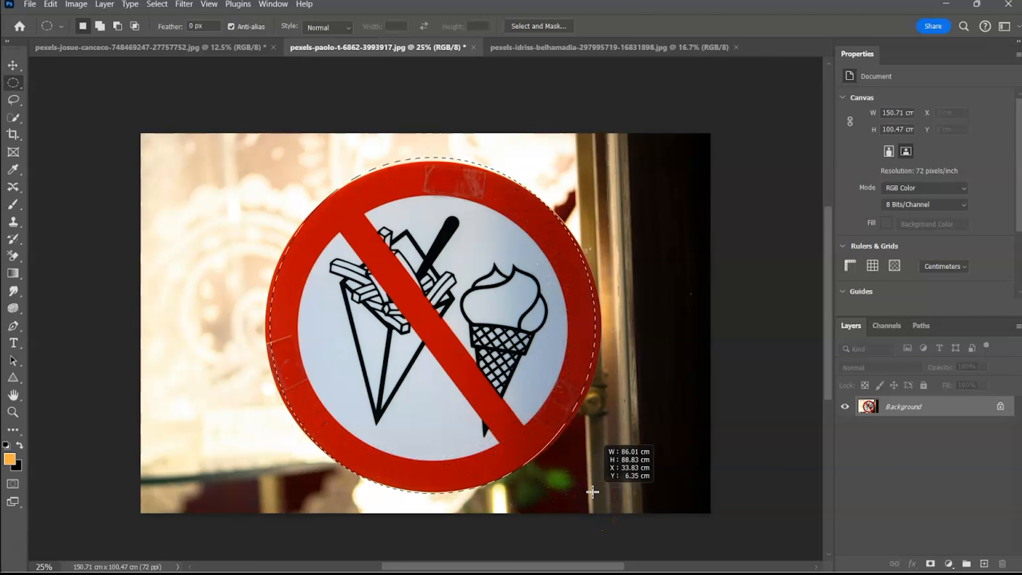
drag(595, 495, 596, 497)
key(shift)
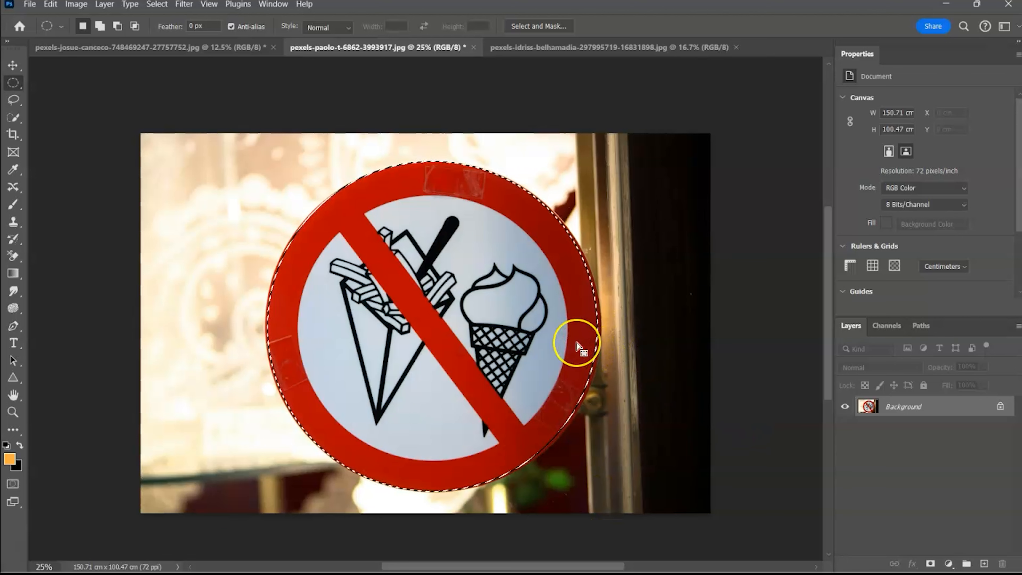
Copy the selected sign to a new layer and hide the Background layer.
key(ctrl+j)
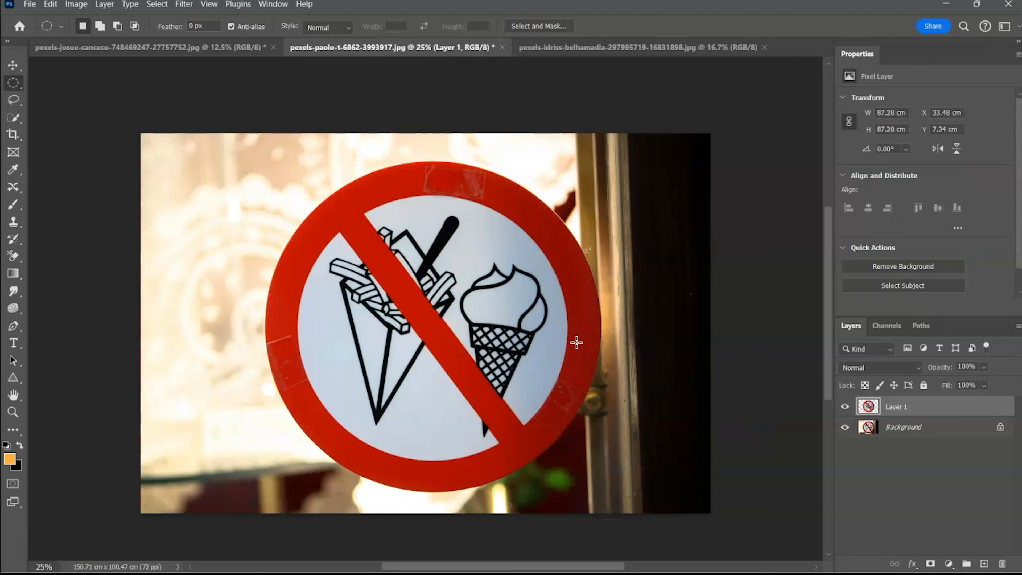
click(845, 427)
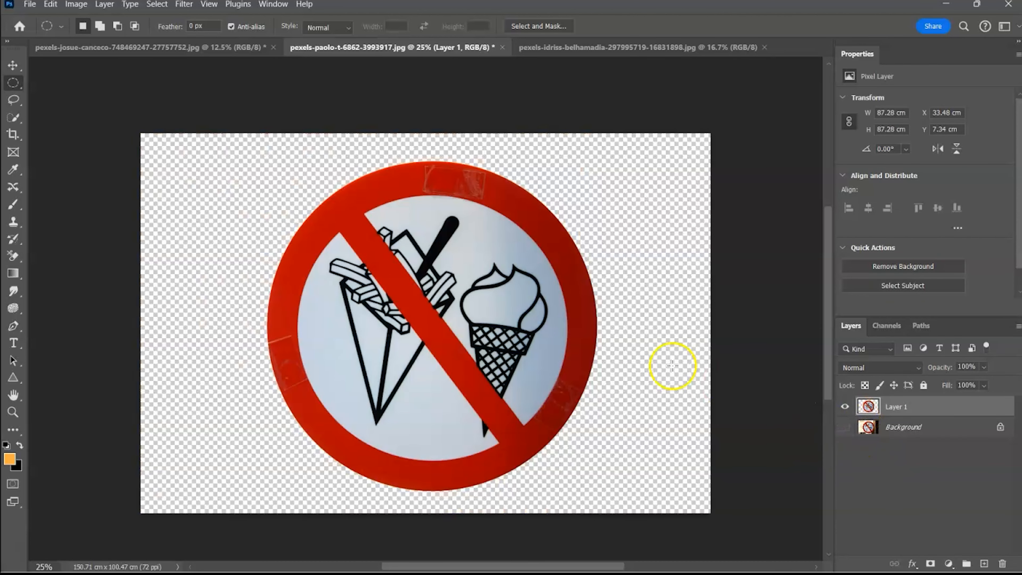
Move the cut-out prohibition sign into the pexels-josue-canceco image and place it over the round street sign.
click(14, 66)
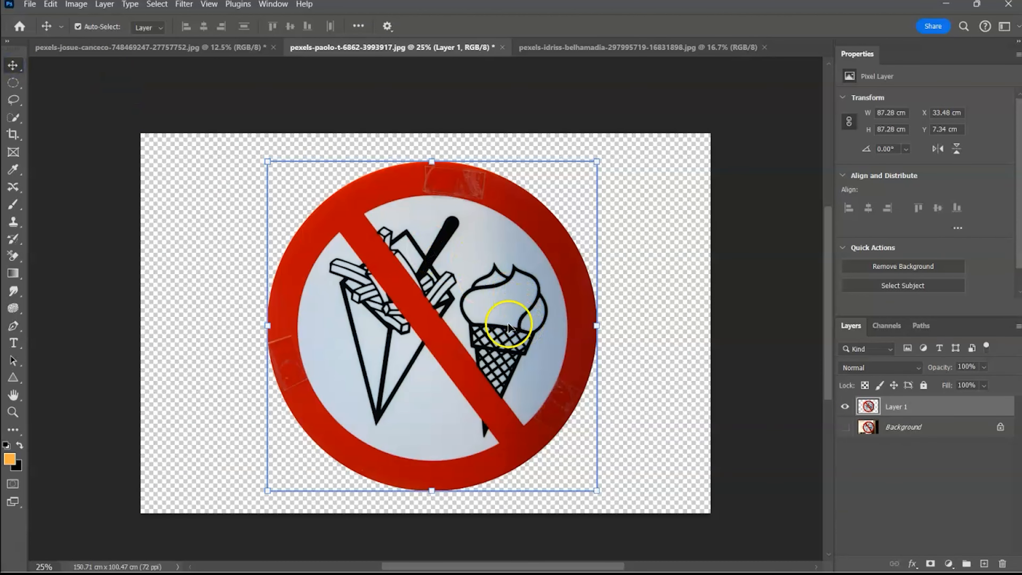
drag(458, 331, 229, 53)
mouse_move(448, 334)
mouse_down()
mouse_move(434, 336)
mouse_move(440, 344)
mouse_up()
Scale and reposition the prohibition sign so it covers the original round sign on its white board.
drag(517, 412, 559, 453)
drag(489, 397, 467, 373)
drag(538, 229, 524, 243)
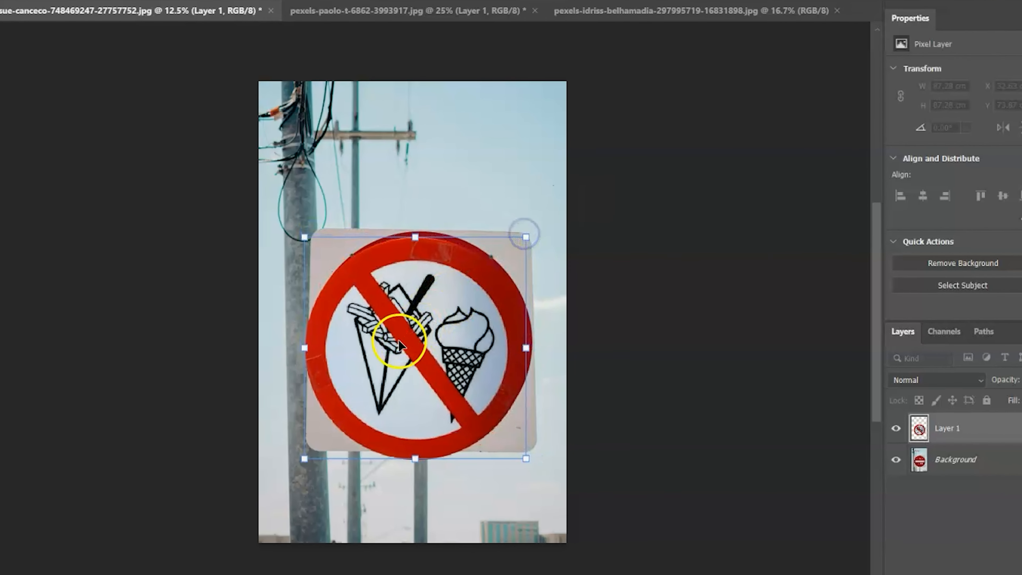
drag(399, 344, 381, 354)
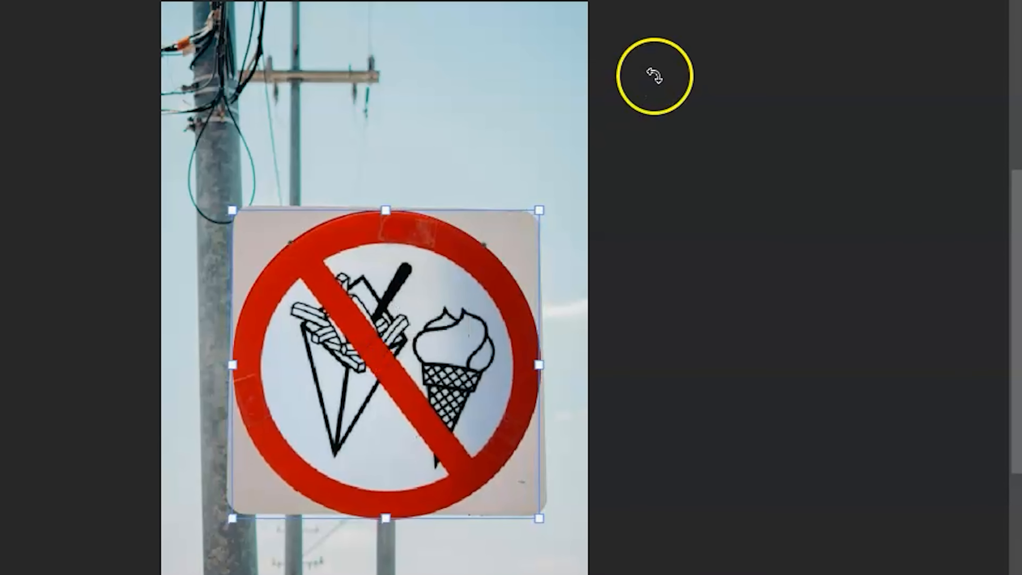
click(817, 60)
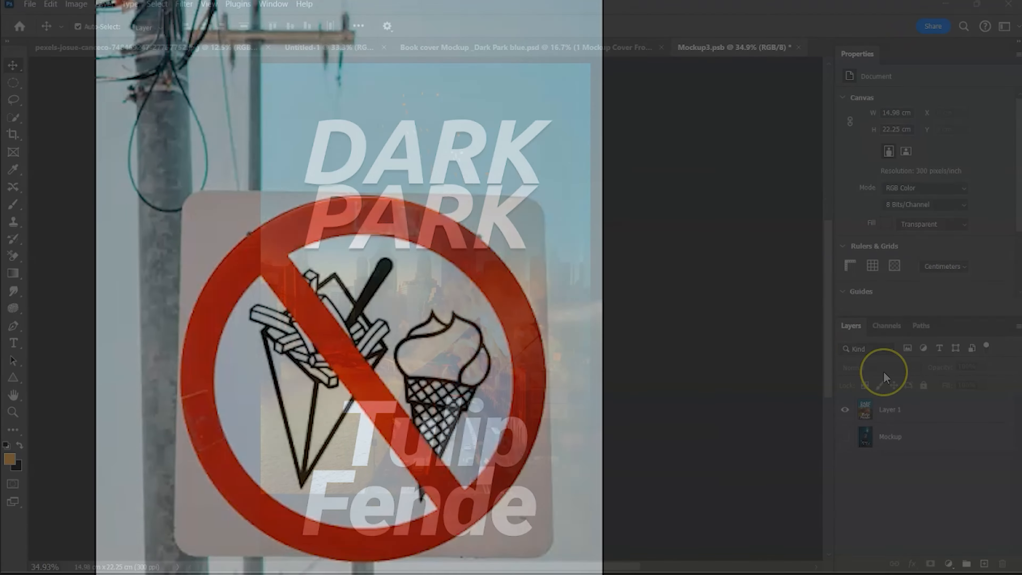
Select an oval about 11.6 × 20.8 cm on the Dark Park cover and darken it with a Curves adjustment layer at white output 155.
click(890, 408)
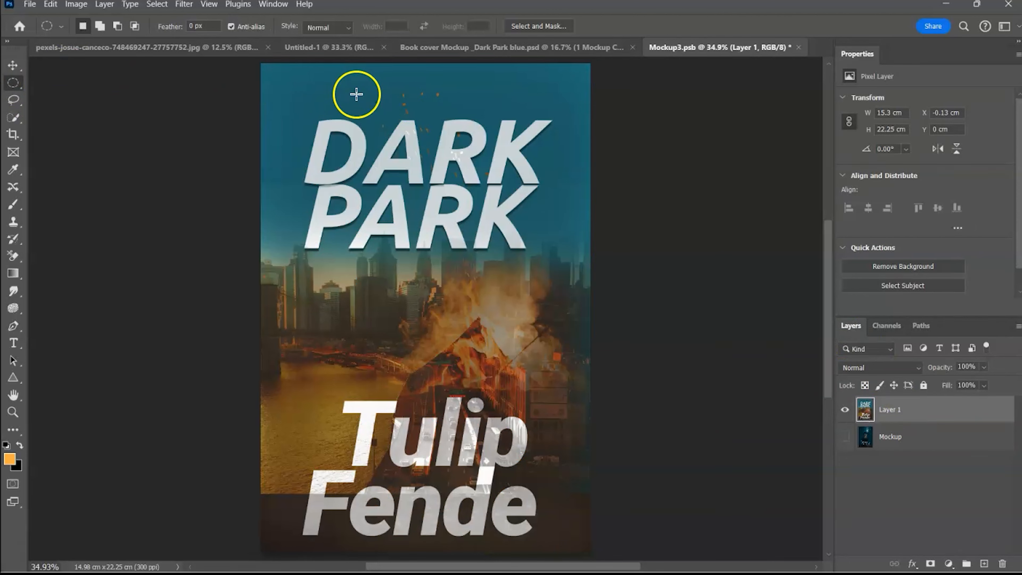
drag(407, 247, 549, 537)
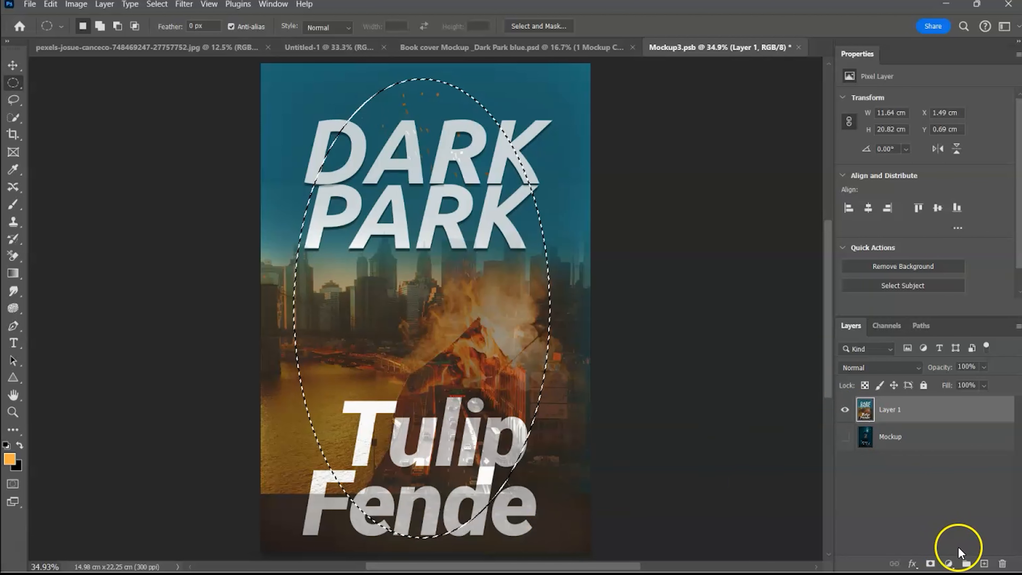
click(954, 562)
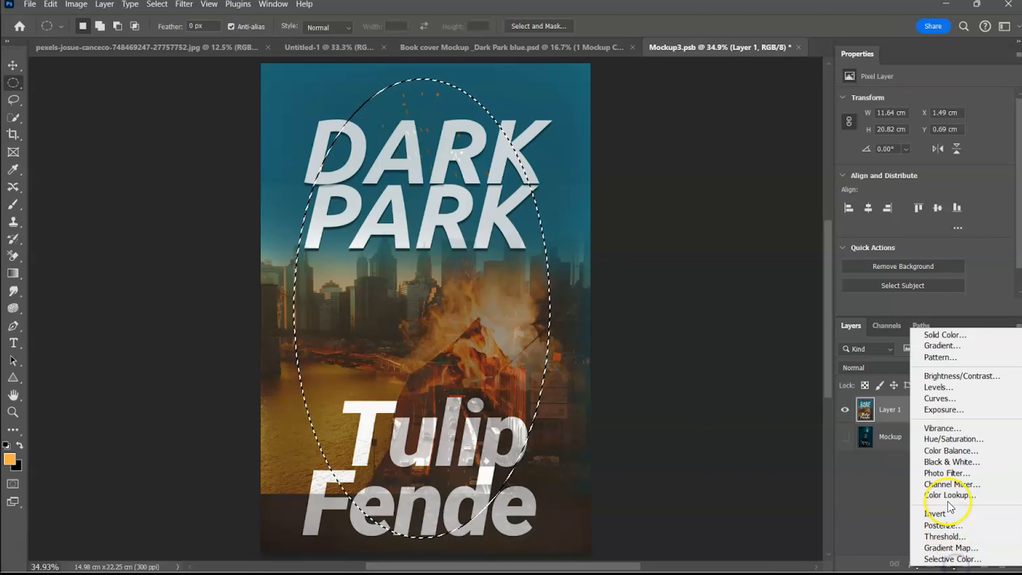
click(943, 398)
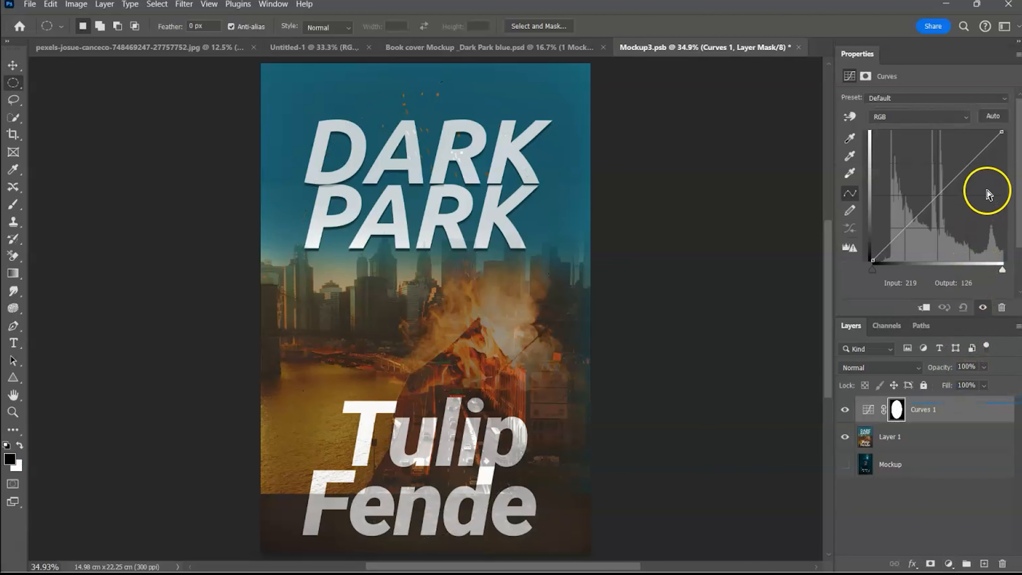
drag(1003, 133, 1000, 158)
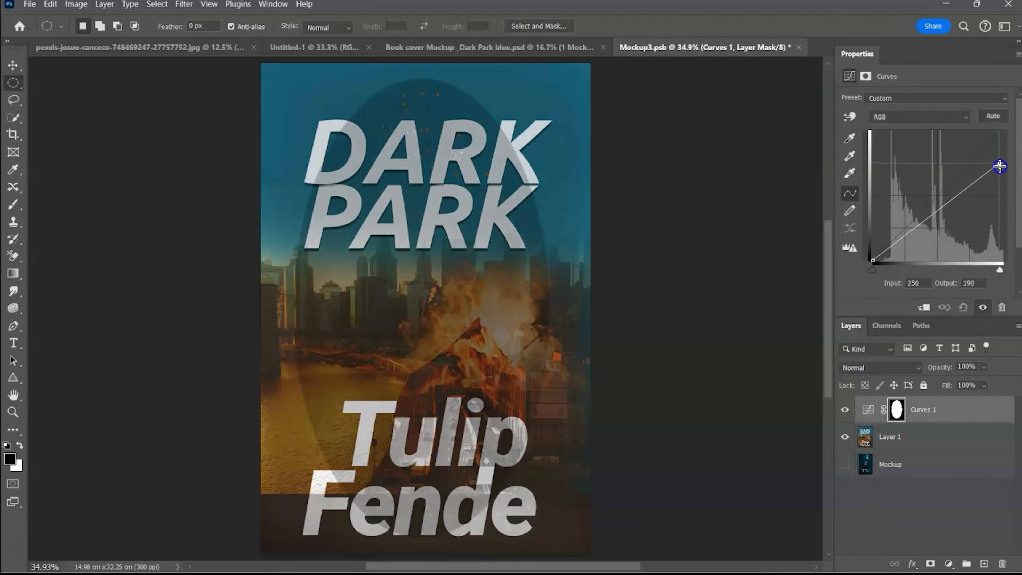
drag(998, 174, 1003, 184)
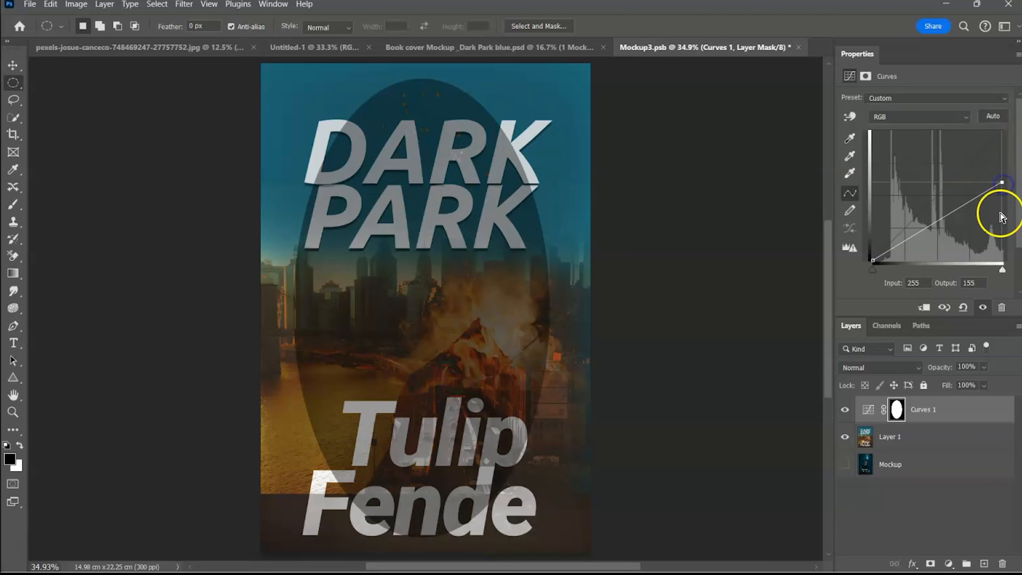
Turn the Curves layer into a Soft Light vignette with an inverted mask feathered 100.9 px.
click(897, 410)
click(967, 255)
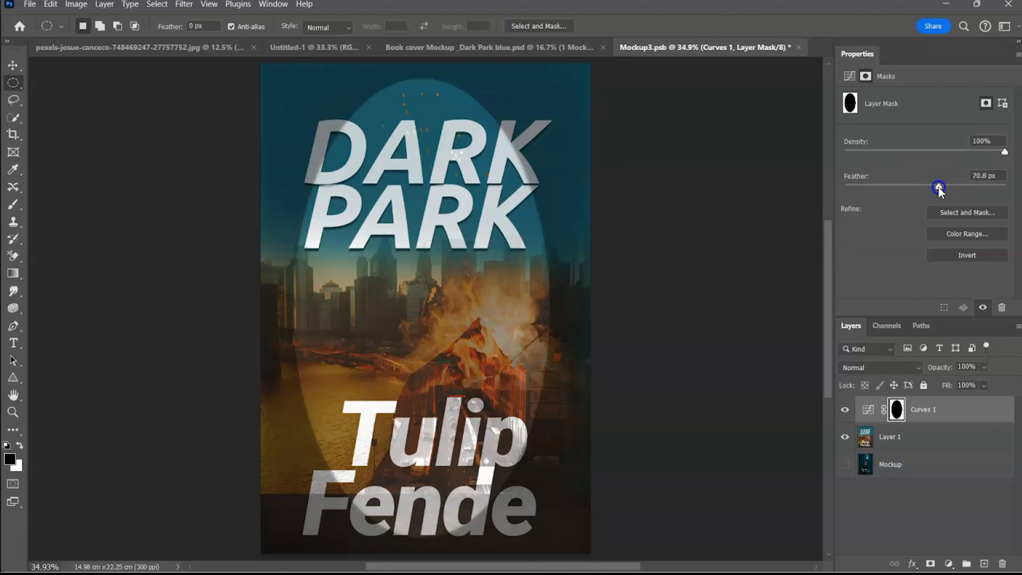
drag(938, 186, 930, 186)
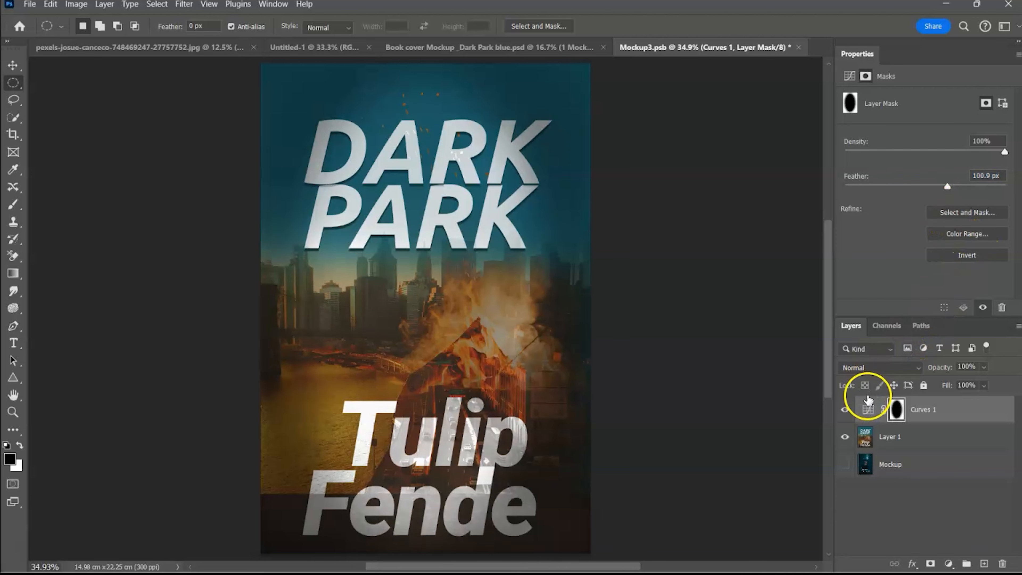
click(918, 368)
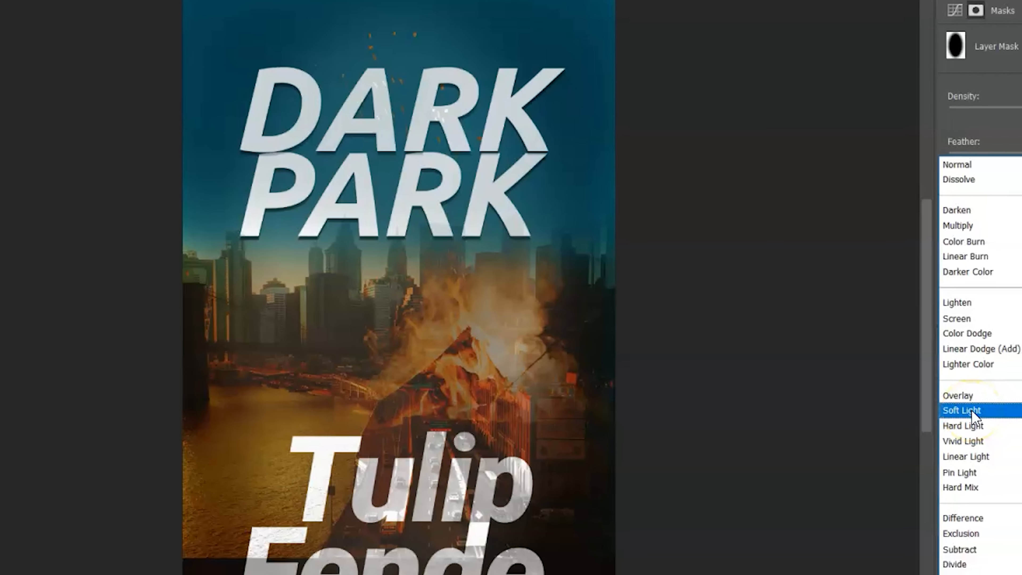
click(972, 413)
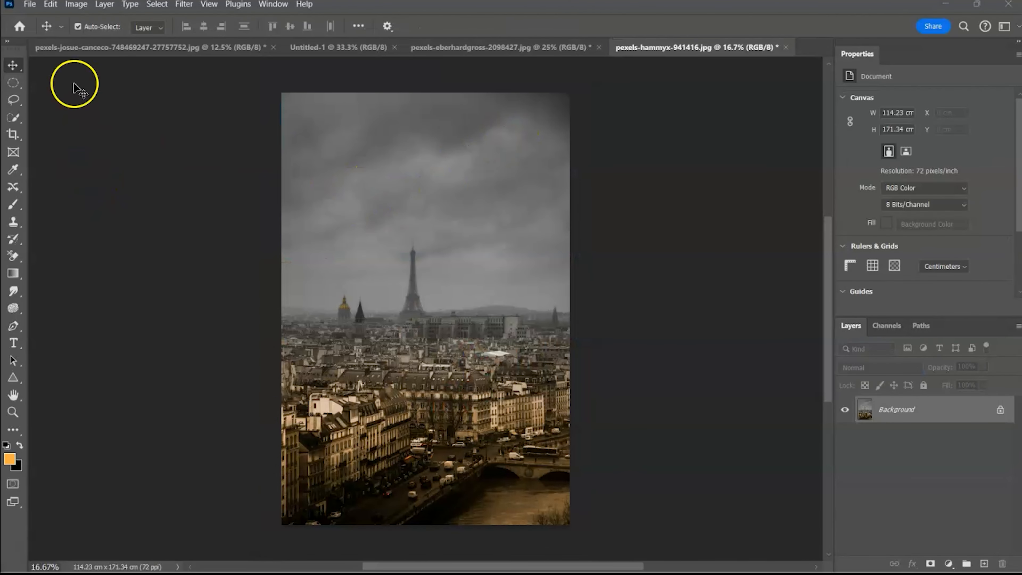
Make a circular Elliptical Marquee selection in the upper-right sky of the Paris photo and fill it with an orange (#ffad41) Solid Color layer.
click(13, 84)
drag(509, 133, 562, 216)
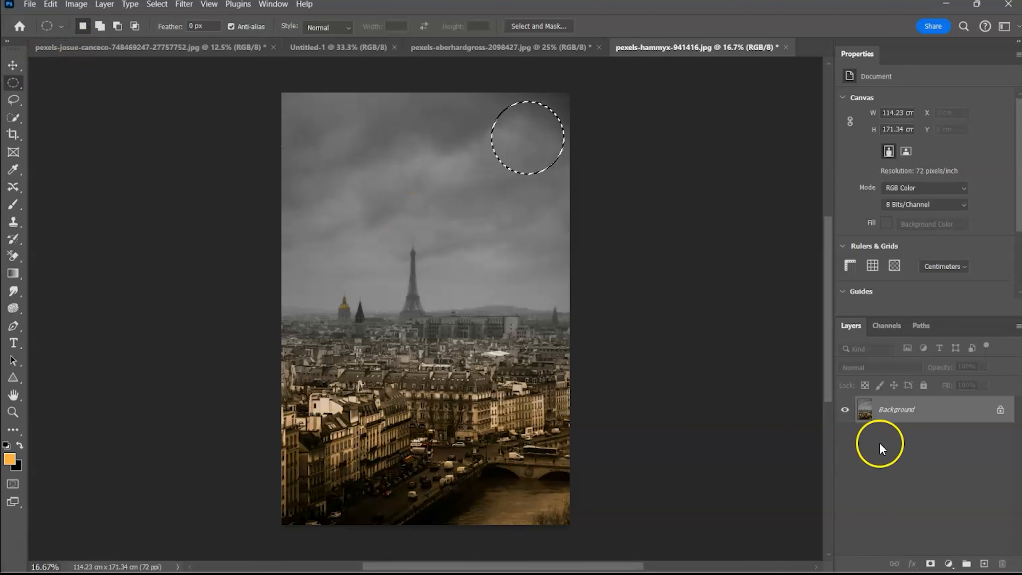
click(13, 67)
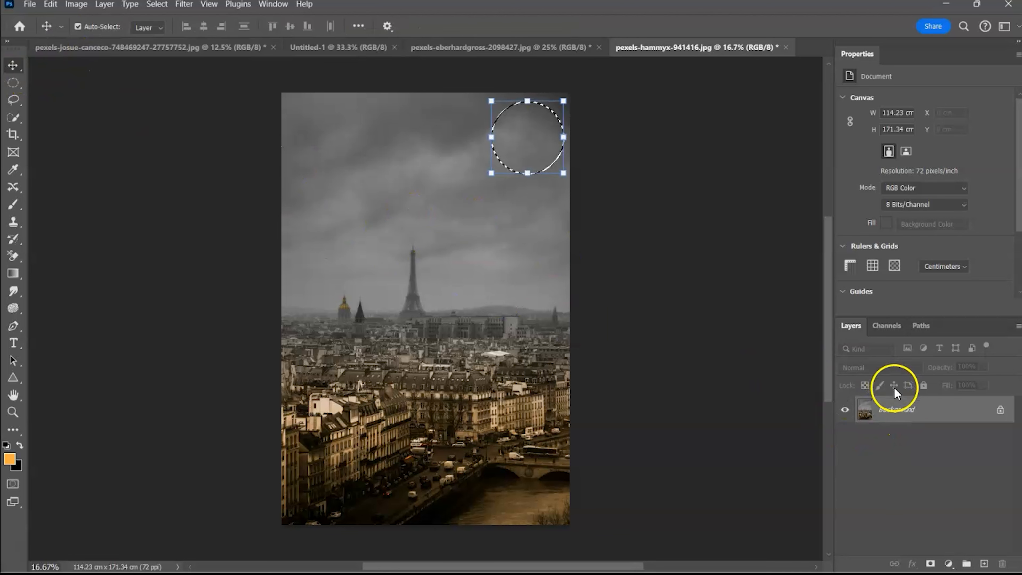
click(948, 564)
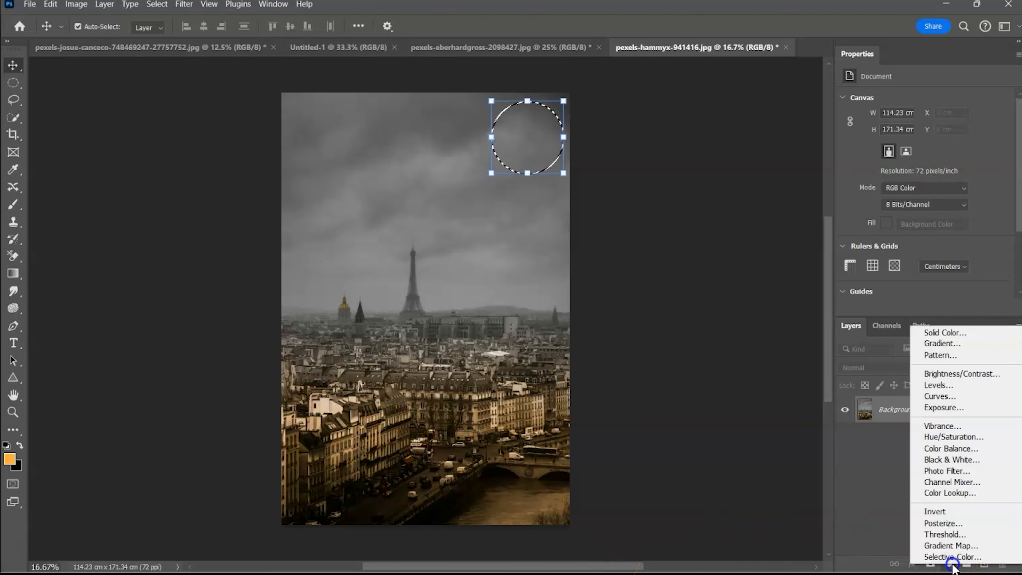
click(952, 332)
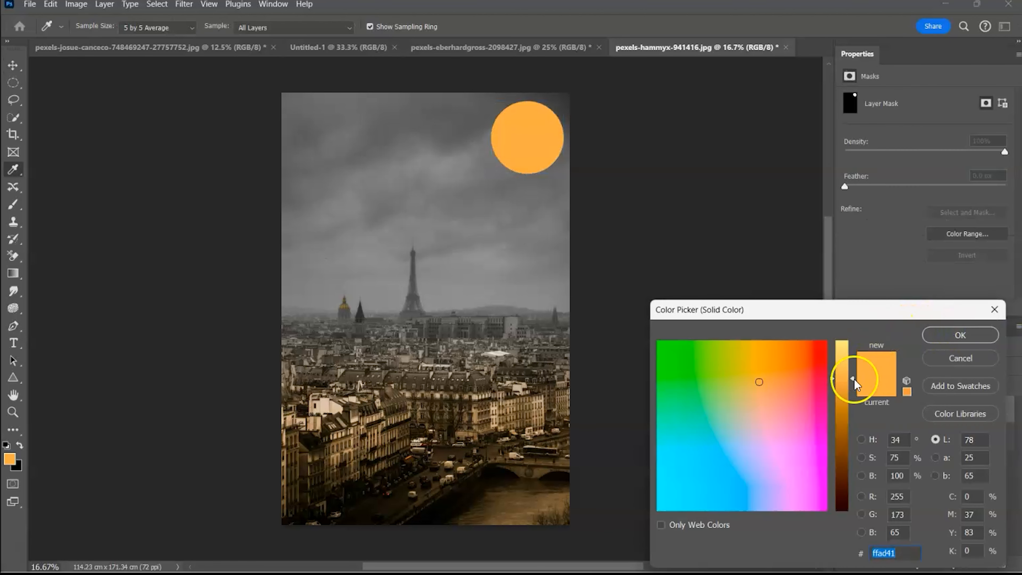
click(959, 335)
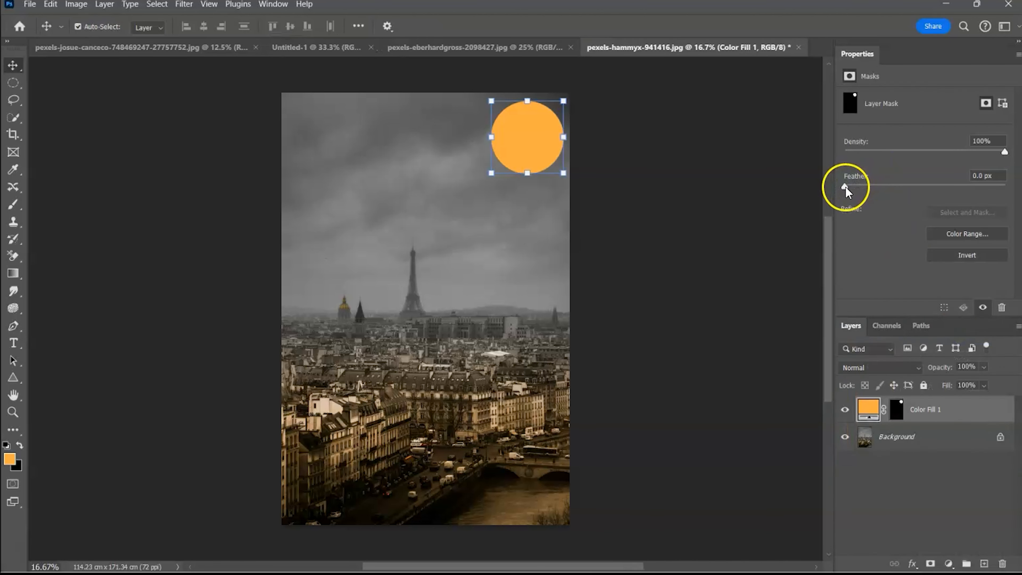
Try feathering the orange circle's mask by 38.9 px and blending its layer with Vivid Light.
drag(845, 188, 888, 186)
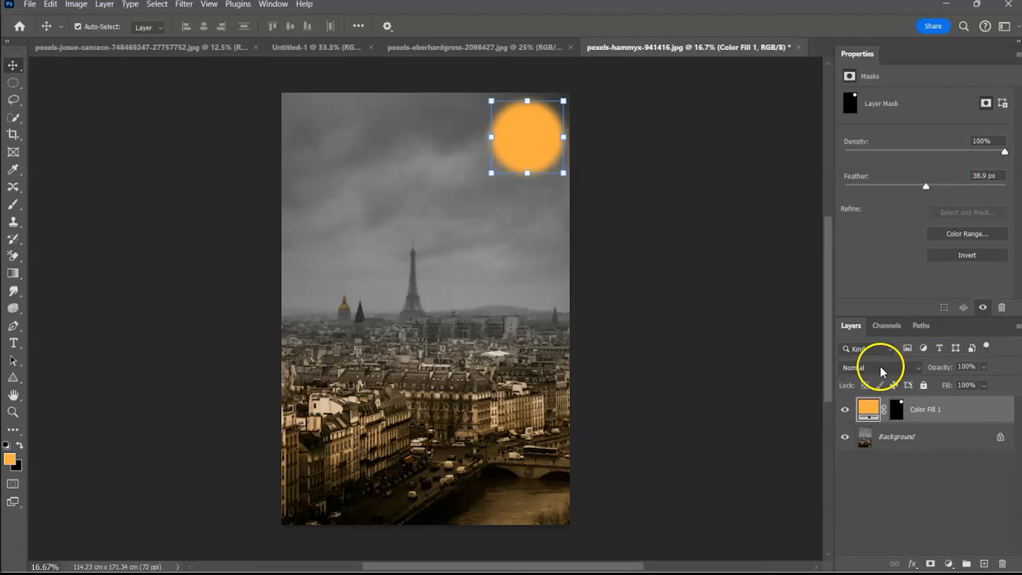
click(917, 367)
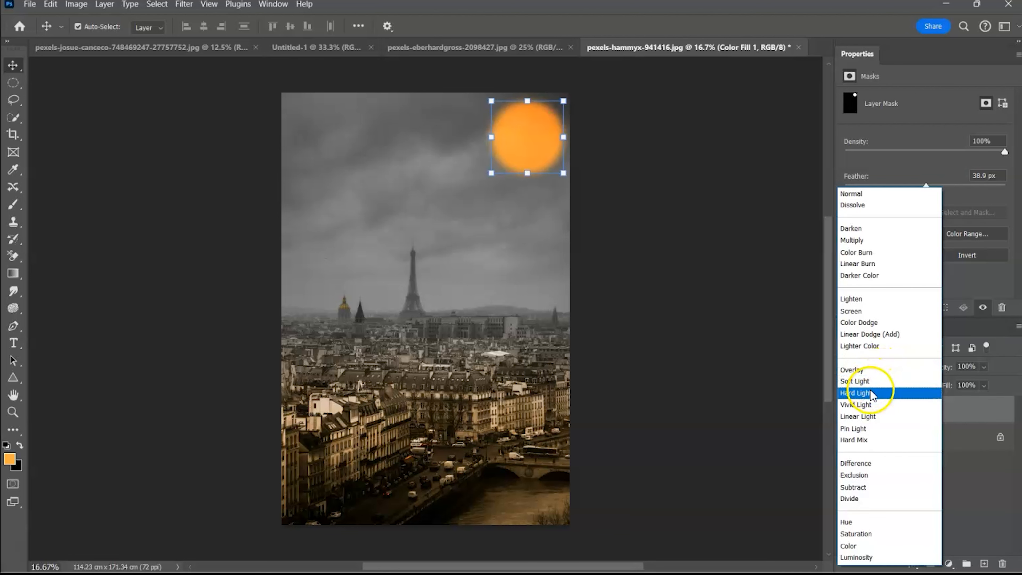
click(868, 405)
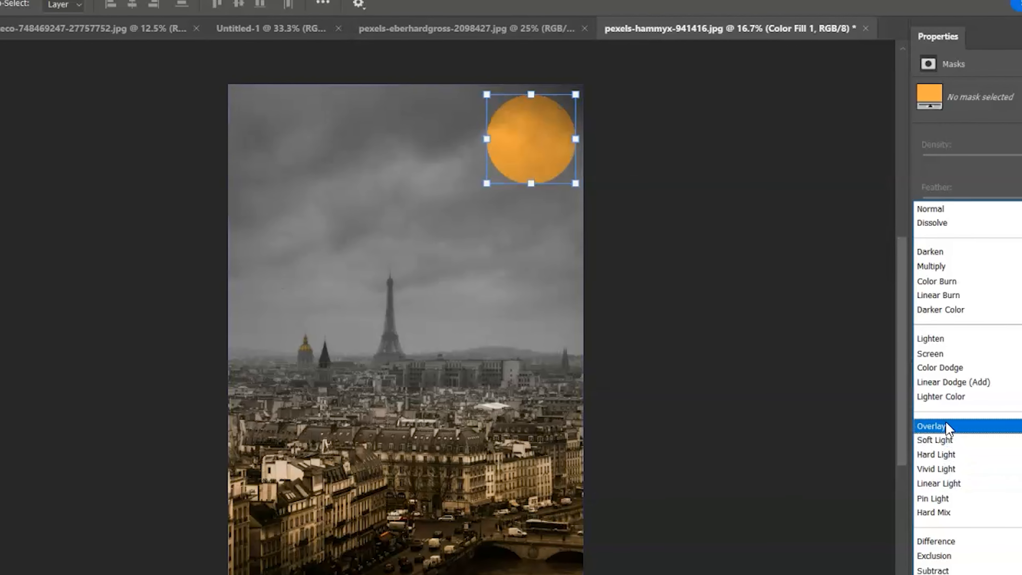
Set the blend mode of the orange circle's fill layer to Overlay.
click(943, 423)
click(768, 277)
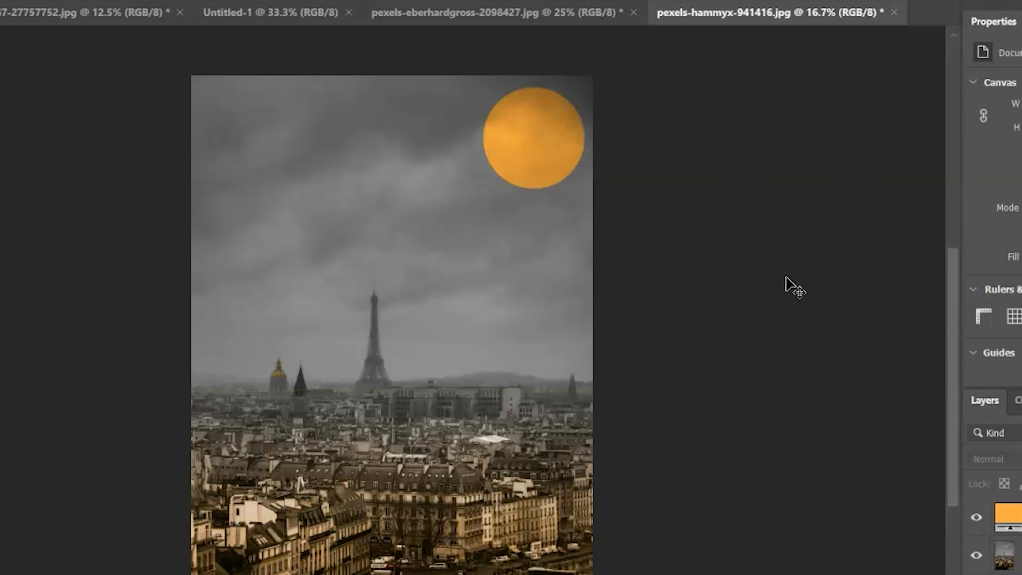
click(564, 154)
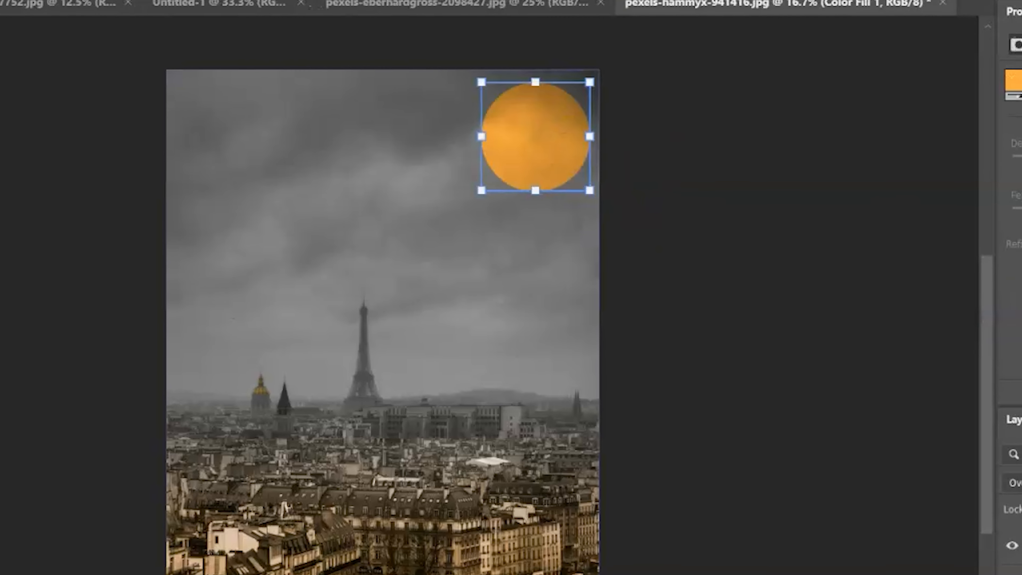